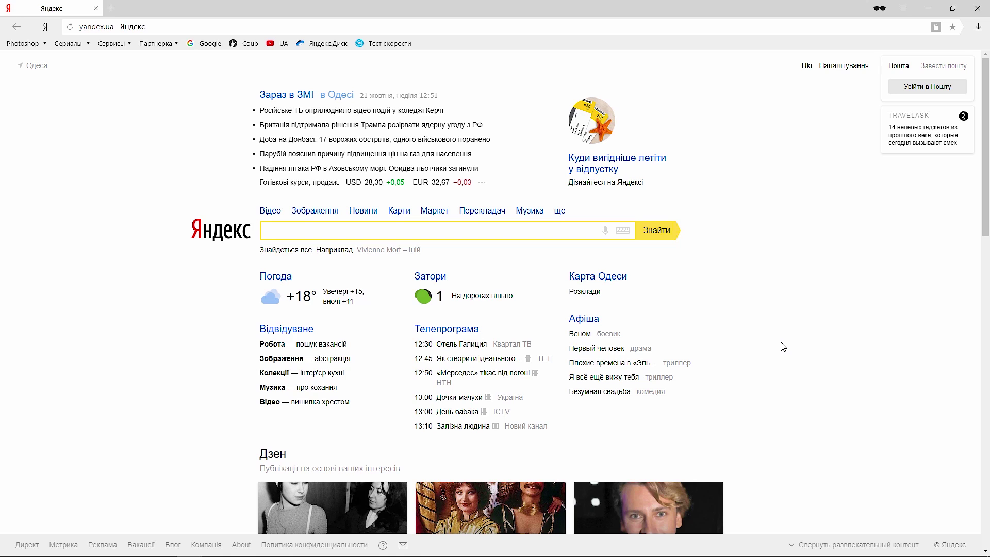
# - Search Yandex for 'futura bold шрифт скачать' and open the fonts-online.ru Futura-Bold page
pyautogui.write('Futura')
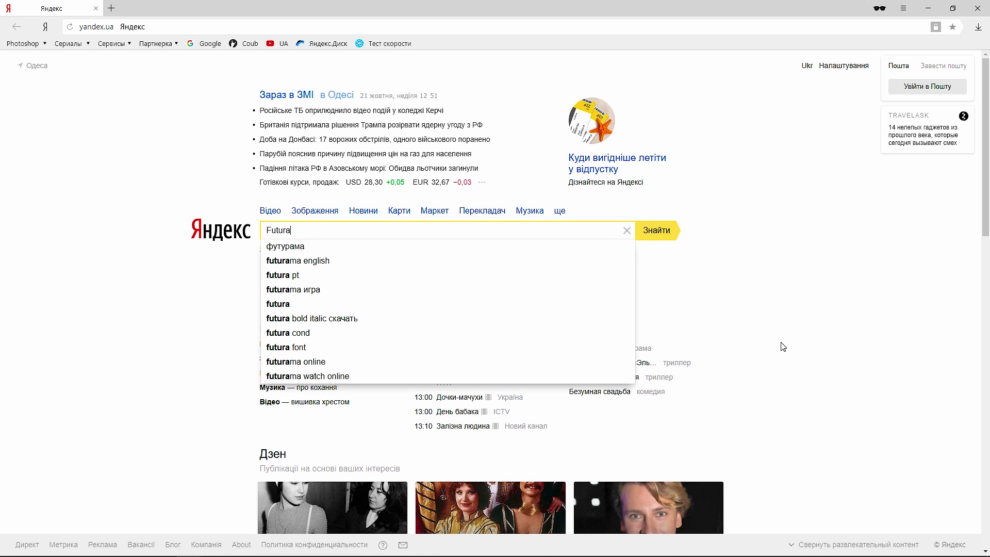
pyautogui.write(' bold шрифт скачать')
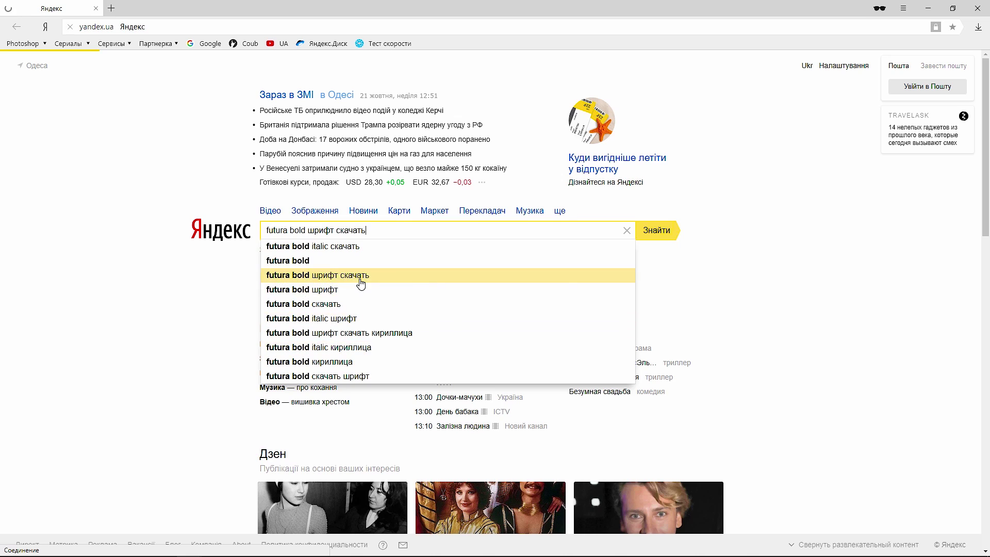
pyautogui.click(360, 278)
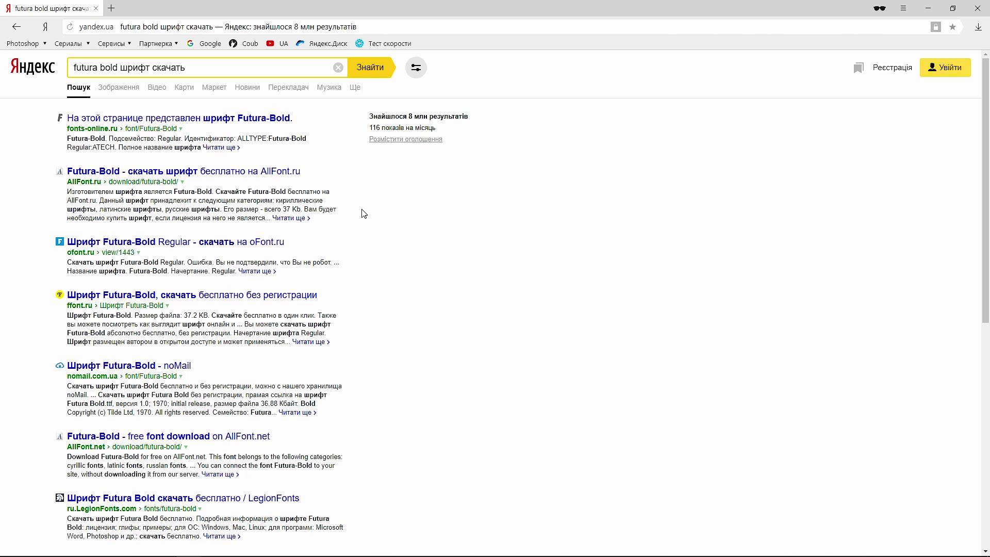
pyautogui.click(227, 120)
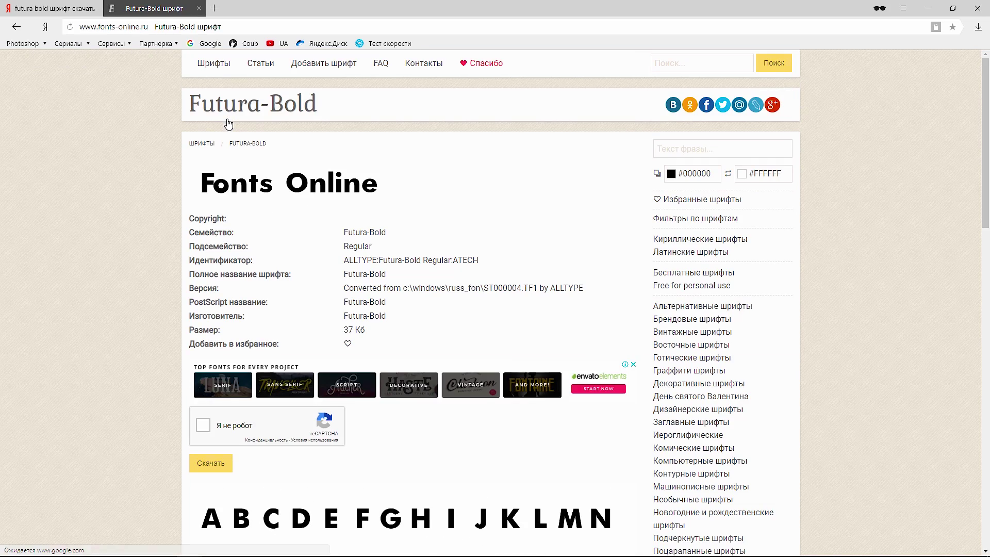
pyautogui.scroll(-3, 228, 123)
pyautogui.scroll(-6, 228, 124)
pyautogui.scroll(-4, 229, 125)
pyautogui.scroll(-3, 231, 127)
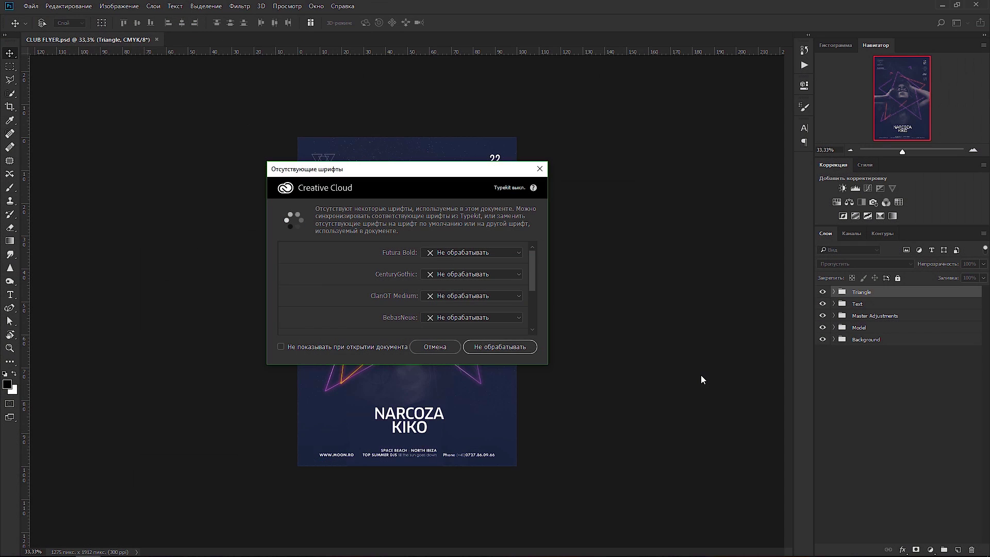
# - Dismiss the missing-fonts warning and hide the flyer's Text group
pyautogui.click(435, 351)
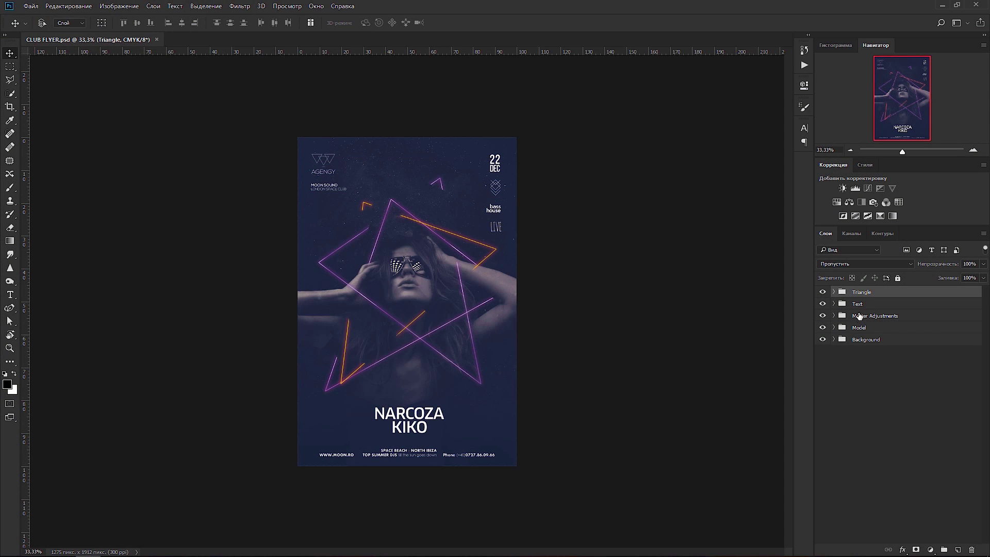
pyautogui.click(859, 308)
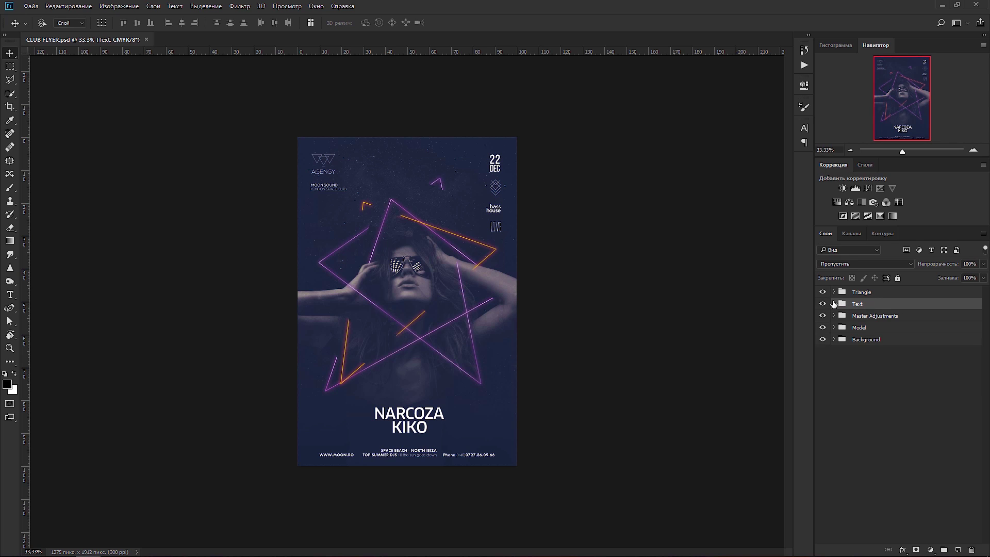
pyautogui.click(833, 304)
pyautogui.click(834, 303)
pyautogui.scroll(3, 624, 365)
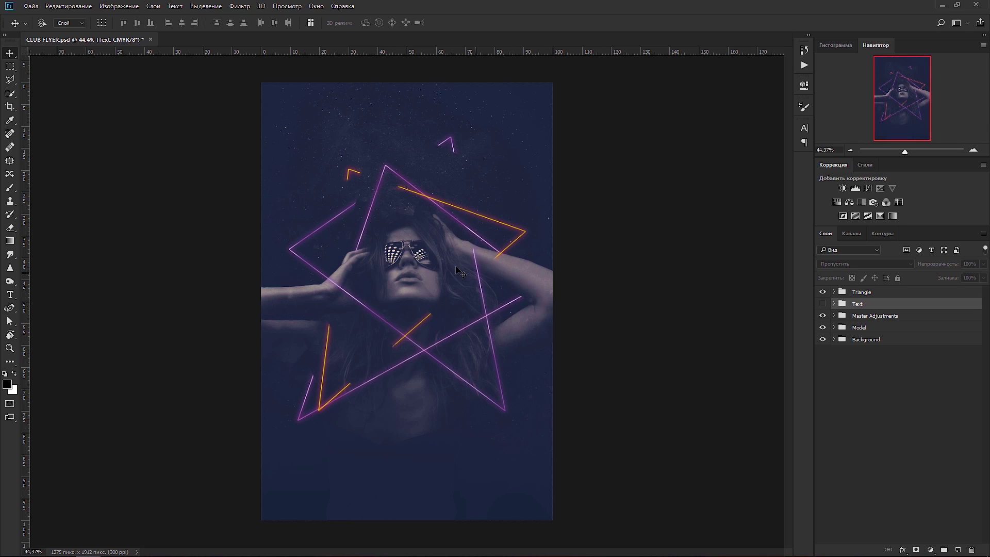
# - Convert the girl layer in the Model group to a smart object and open its contents
pyautogui.click(883, 329)
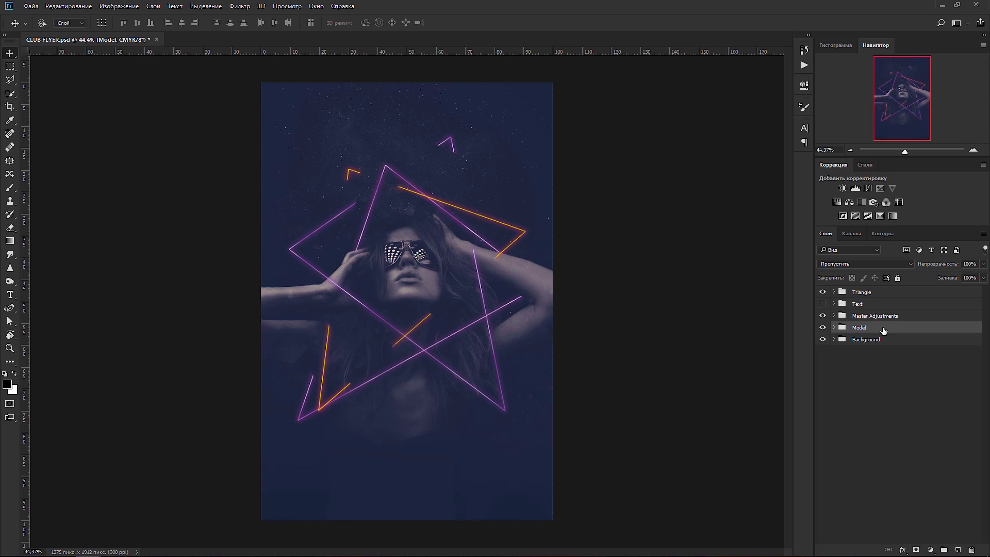
pyautogui.click(833, 328)
pyautogui.click(871, 369)
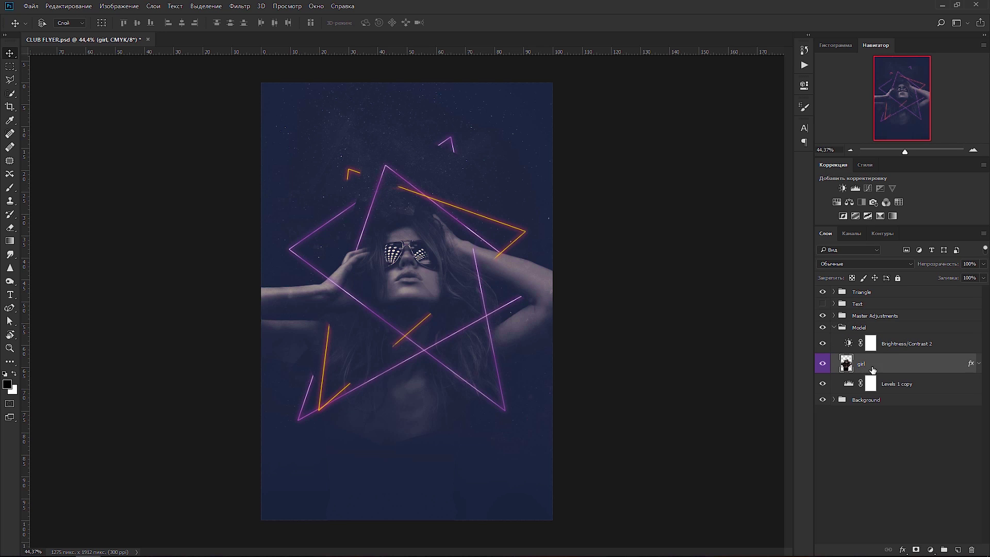
pyautogui.rightClick(873, 365)
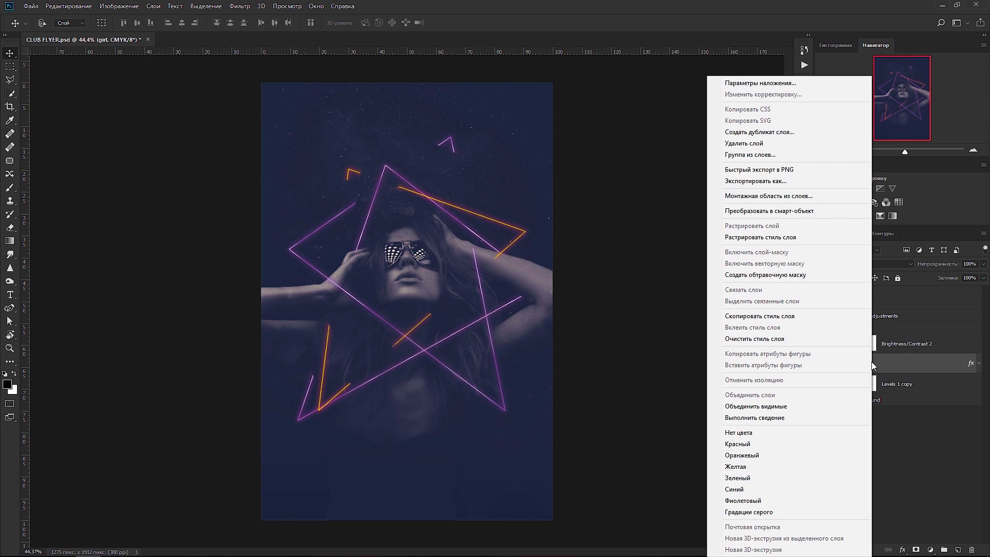
pyautogui.click(758, 212)
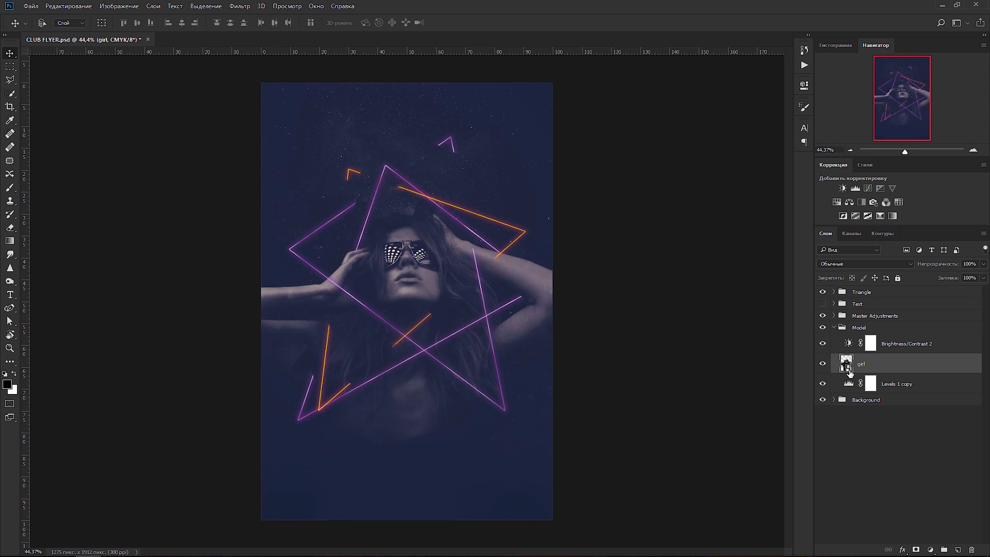
pyautogui.doubleClick(848, 364)
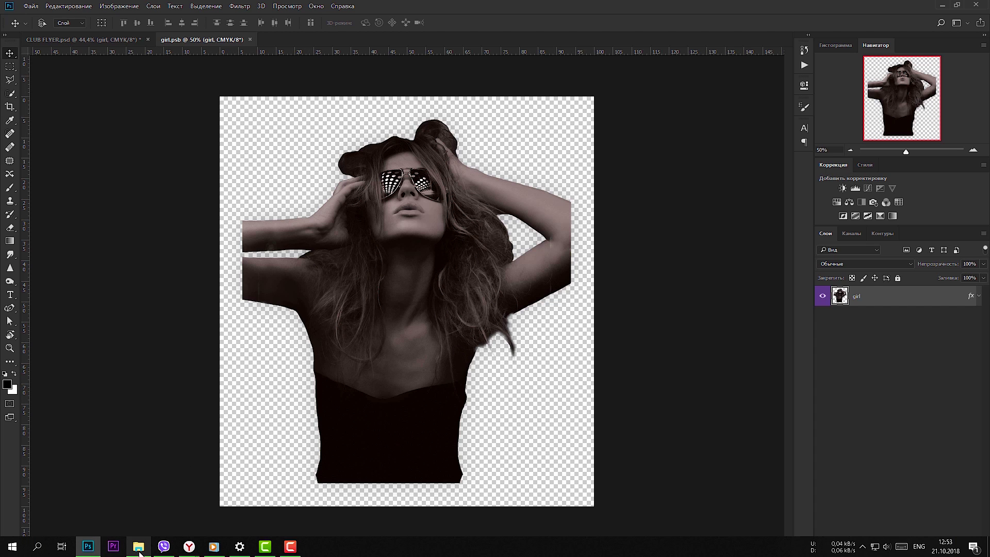
# - Place the metal-antlers JPG into girl.psb, scaled to about 44% and centred, and commit it
pyautogui.click(138, 546)
pyautogui.moveTo(316, 303); pyautogui.dragTo(451, 148)
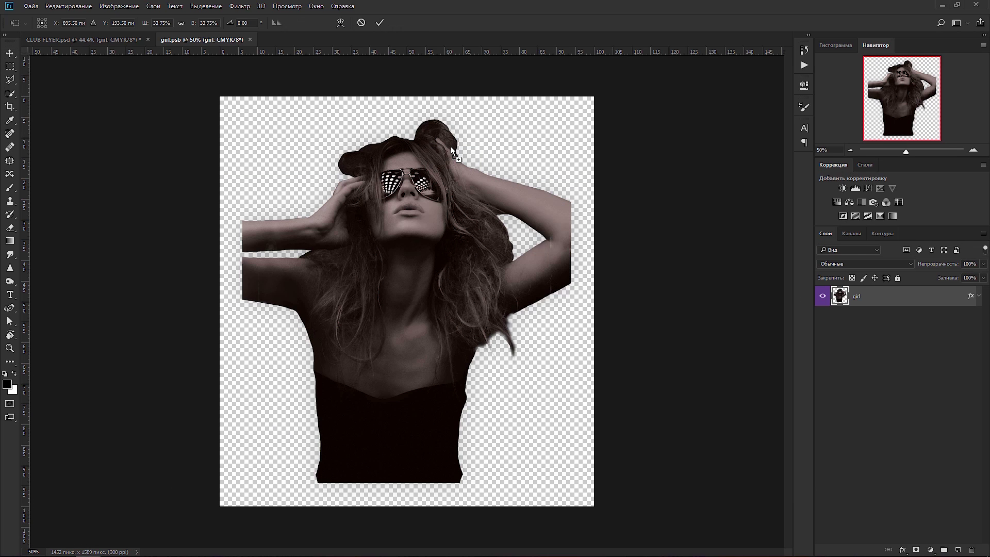
pyautogui.moveTo(466, 207); pyautogui.dragTo(417, 364)
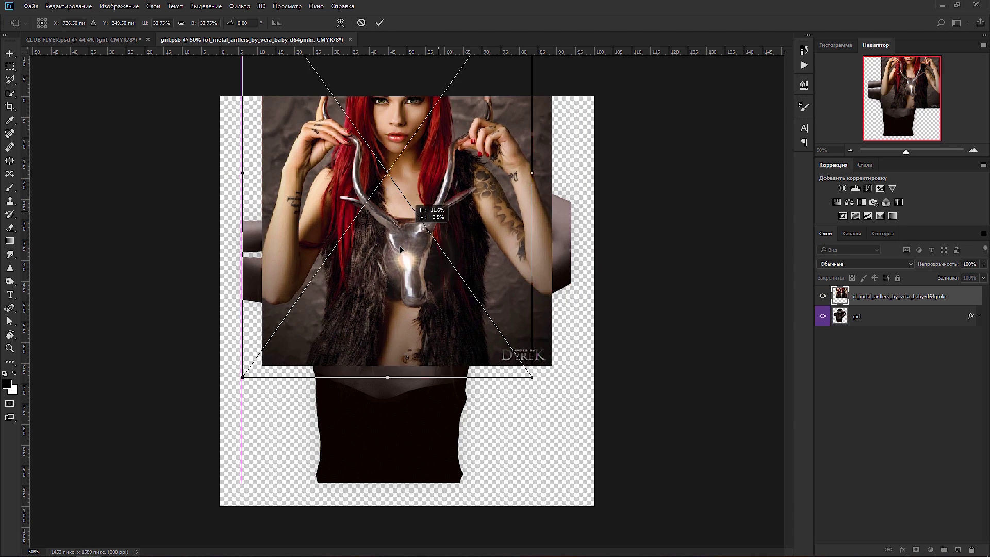
pyautogui.scroll(-4, 416, 364)
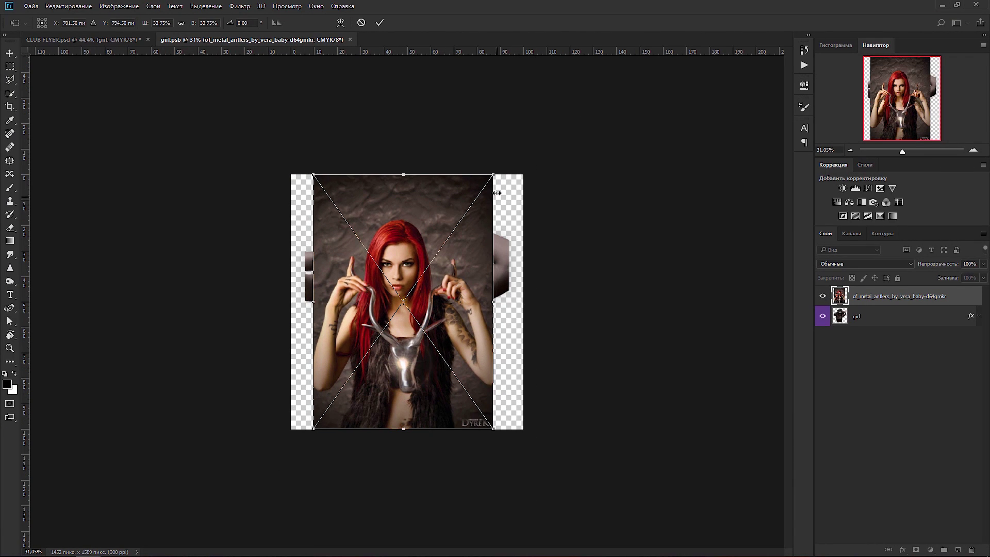
pyautogui.moveTo(494, 175); pyautogui.dragTo(531, 143)
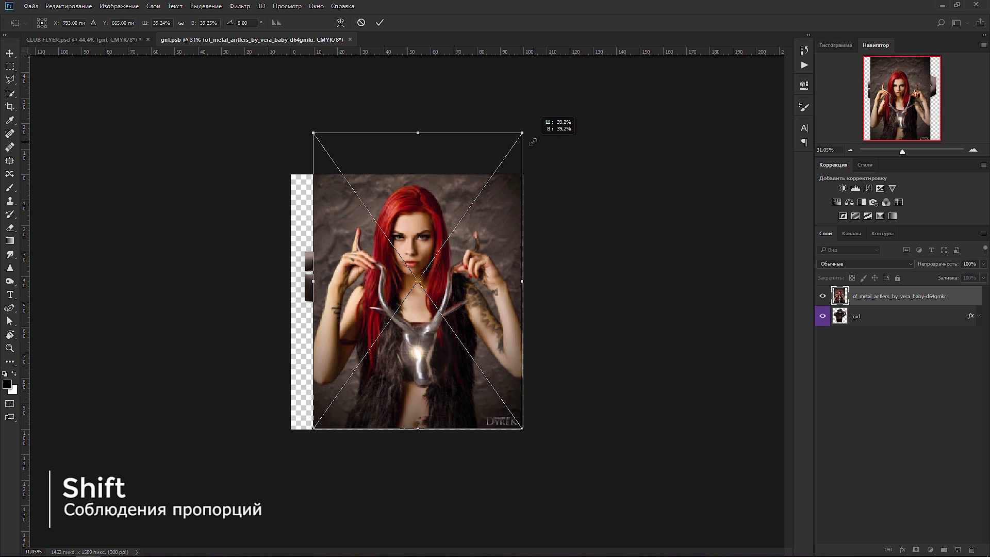
pyautogui.moveTo(531, 143); pyautogui.dragTo(532, 141)
pyautogui.moveTo(309, 431); pyautogui.dragTo(271, 454)
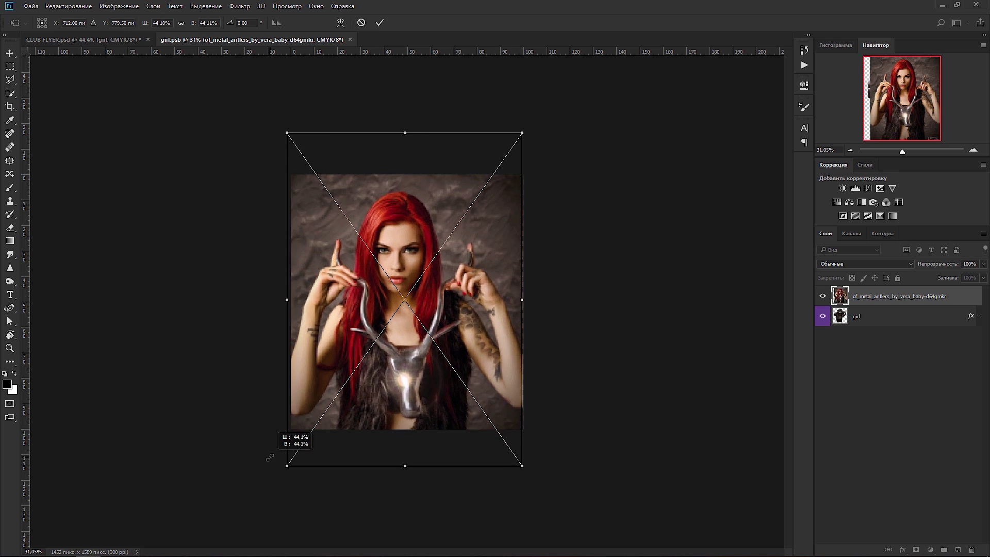
pyautogui.moveTo(381, 391); pyautogui.dragTo(384, 379)
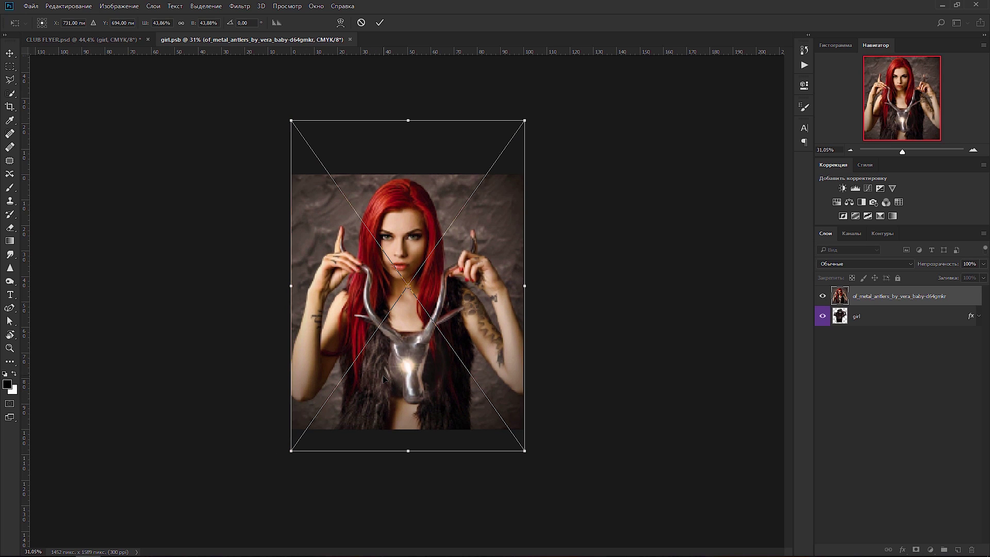
pyautogui.click(379, 23)
pyautogui.hotkey('ctrl', '0')
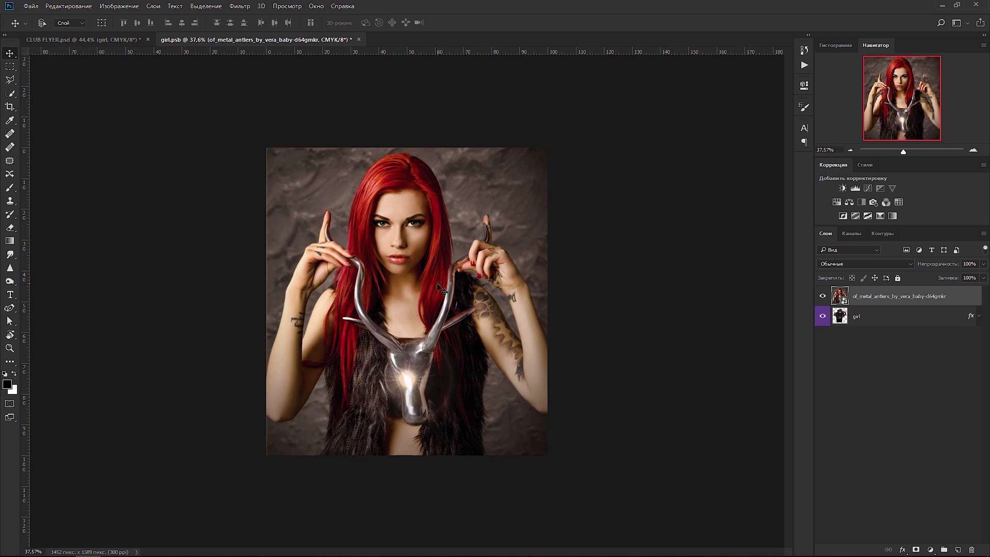
# - In Select and Mask, select the woman's forehead, hair, both antlers and the pendant
pyautogui.click(206, 7)
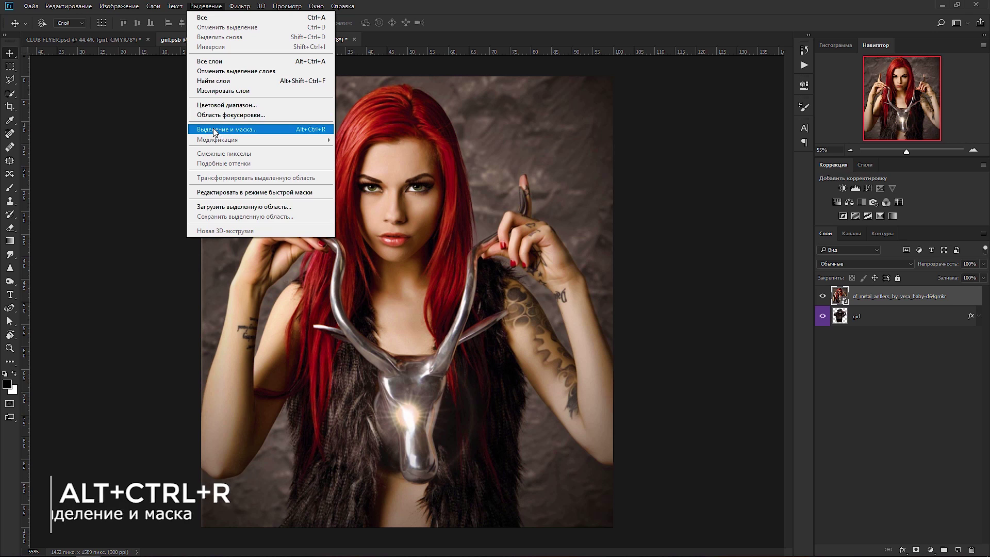
pyautogui.click(226, 130)
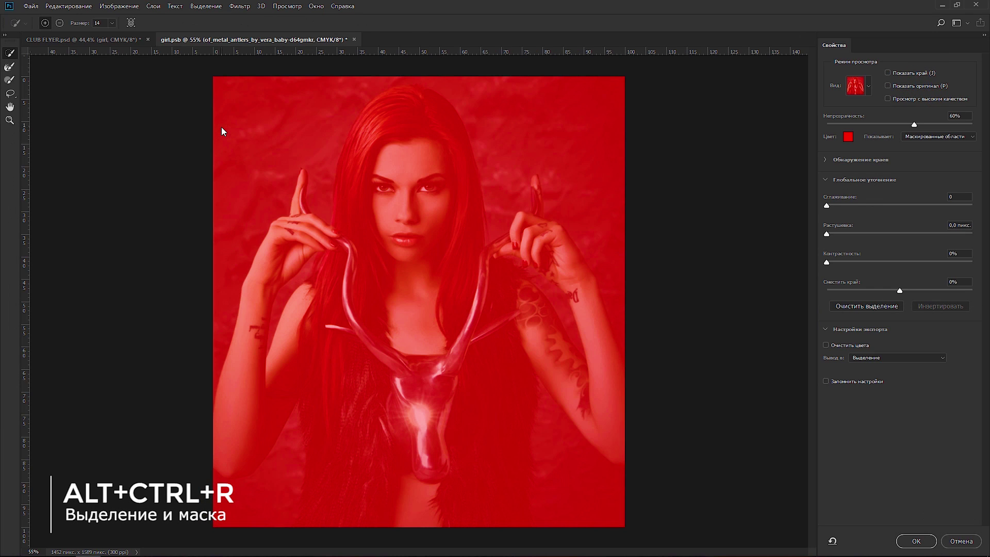
pyautogui.moveTo(420, 153)
pyautogui.mouseDown()
pyautogui.moveTo(372, 154)
pyautogui.moveTo(446, 229)
pyautogui.moveTo(320, 289)
pyautogui.mouseUp()
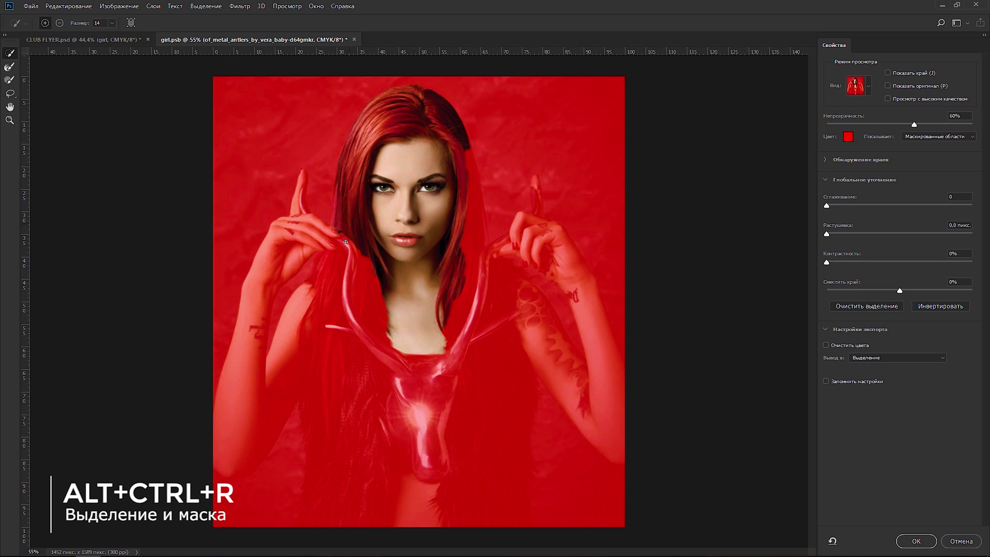
pyautogui.moveTo(349, 374)
pyautogui.mouseDown()
pyautogui.moveTo(394, 364)
pyautogui.moveTo(430, 382)
pyautogui.mouseUp()
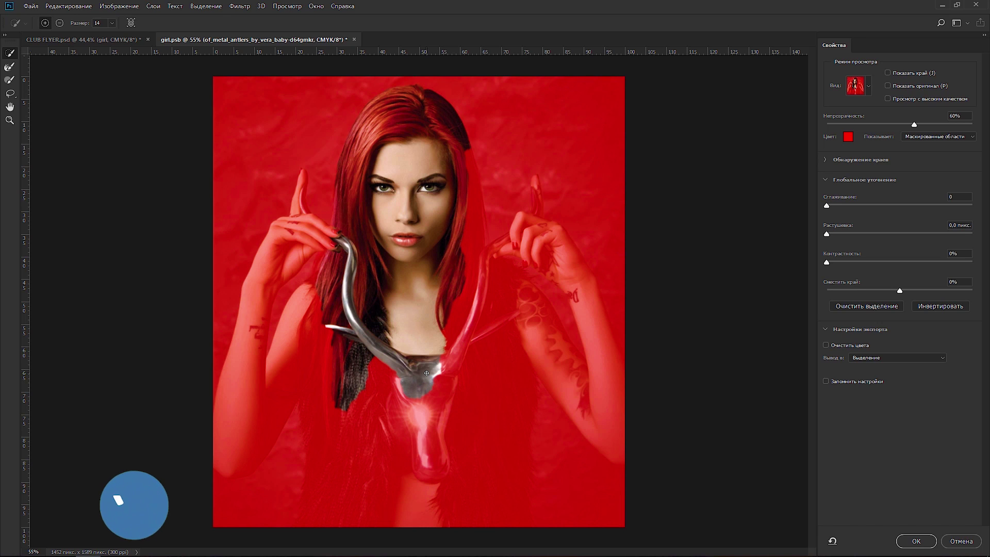
pyautogui.moveTo(427, 373)
pyautogui.mouseDown()
pyautogui.moveTo(467, 458)
pyautogui.moveTo(590, 402)
pyautogui.mouseUp()
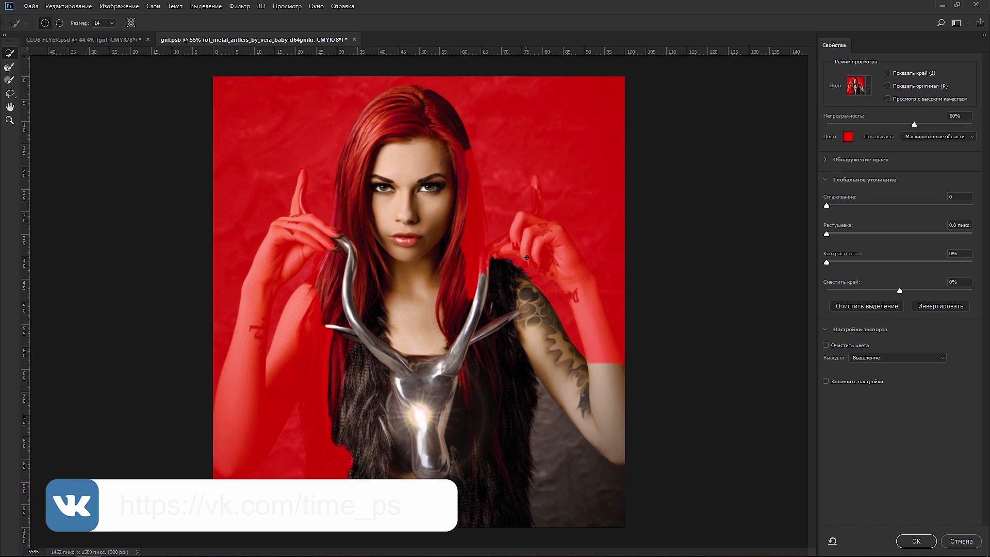
# - Add the right hand and raised finger, and remove the background beside the wrist and arm
pyautogui.scroll(5, 513, 207)
pyautogui.moveTo(512, 207); pyautogui.dragTo(480, 268)
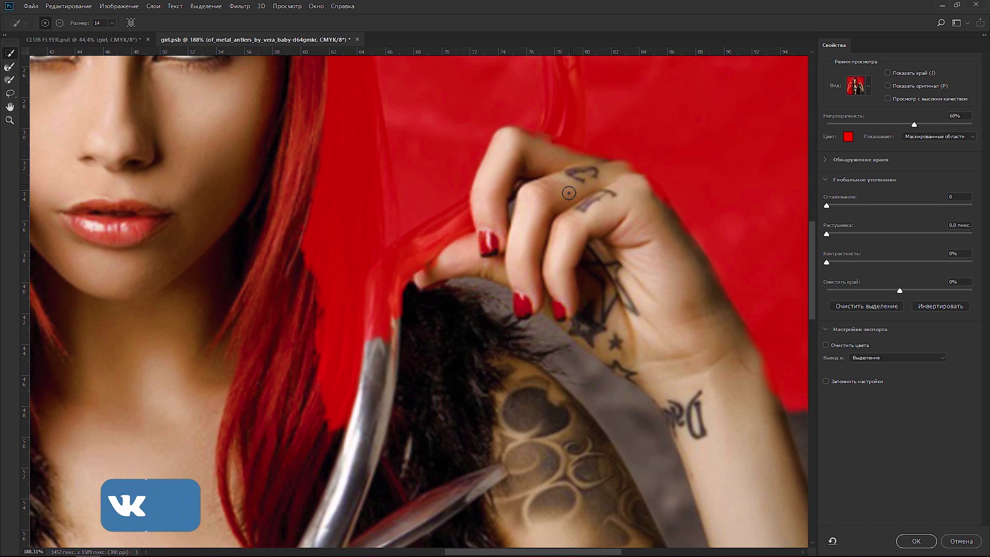
pyautogui.moveTo(332, 235)
pyautogui.mouseDown()
pyautogui.moveTo(400, 472)
pyautogui.moveTo(381, 457)
pyautogui.mouseUp()
pyautogui.moveTo(609, 240)
pyautogui.mouseDown()
pyautogui.moveTo(612, 324)
pyautogui.moveTo(610, 268)
pyautogui.moveTo(617, 281)
pyautogui.mouseUp()
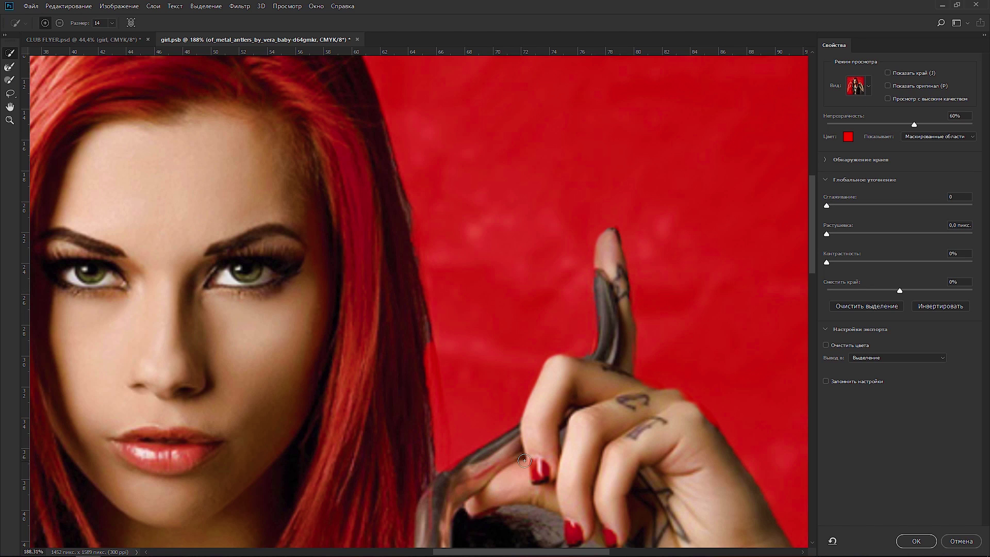
pyautogui.moveTo(580, 541); pyautogui.dragTo(532, 180)
pyautogui.moveTo(583, 214); pyautogui.dragTo(466, 109)
pyautogui.moveTo(631, 219); pyautogui.dragTo(696, 383)
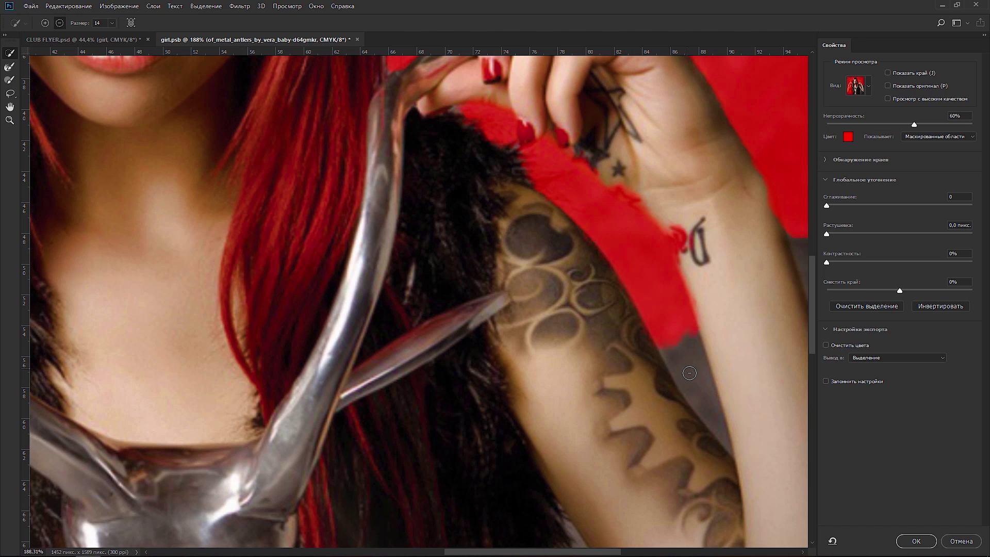
# - Refine the hair near the fingers, add the wrist tattoos, and remove the grey background by the forearm
pyautogui.click(9, 66)
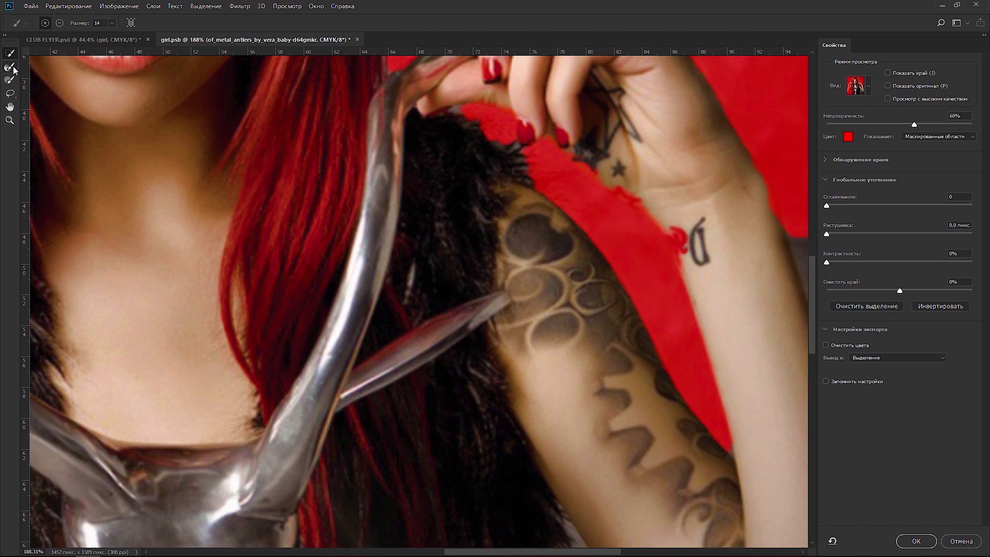
pyautogui.moveTo(510, 145)
pyautogui.mouseDown()
pyautogui.moveTo(530, 159)
pyautogui.moveTo(458, 111)
pyautogui.moveTo(501, 134)
pyautogui.mouseUp()
pyautogui.click(11, 80)
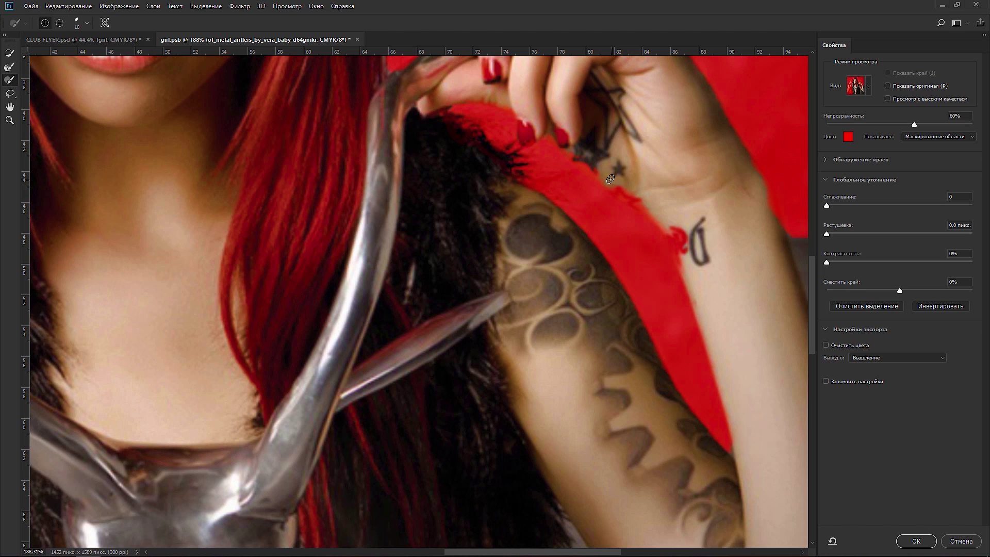
pyautogui.moveTo(610, 179); pyautogui.dragTo(598, 160)
pyautogui.moveTo(679, 256); pyautogui.dragTo(678, 237)
pyautogui.press(']')
pyautogui.press(']')
pyautogui.press(']')
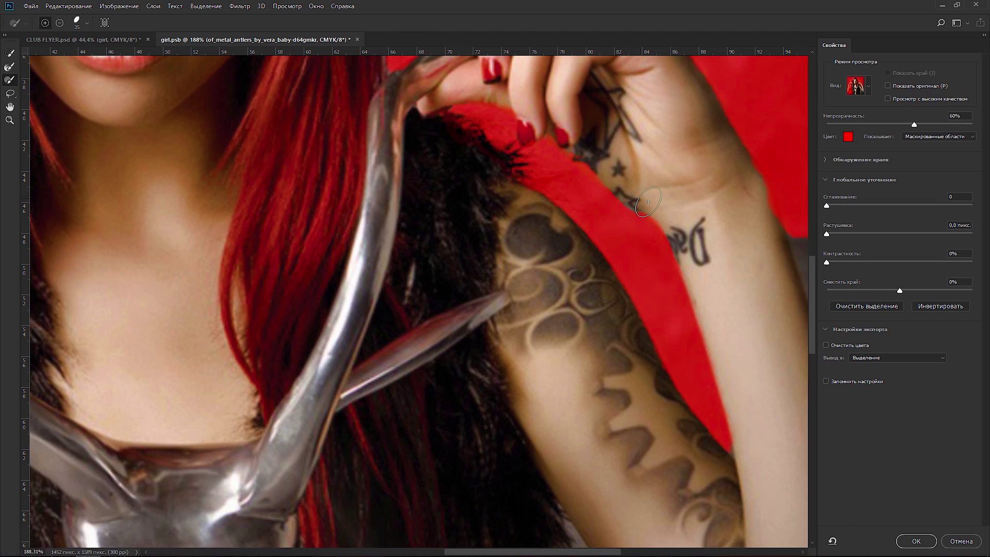
pyautogui.moveTo(648, 201)
pyautogui.mouseDown()
pyautogui.moveTo(641, 238)
pyautogui.moveTo(456, 207)
pyautogui.mouseUp()
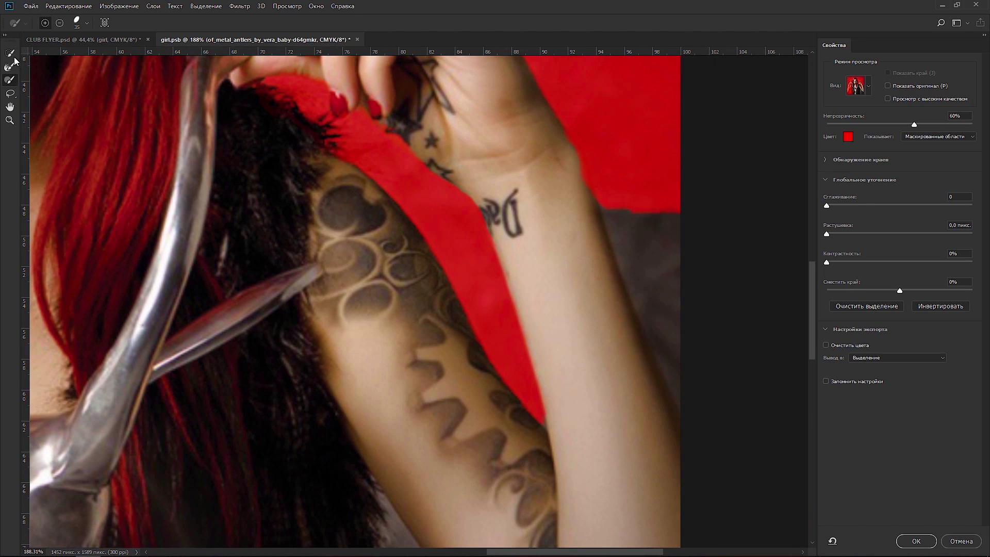
pyautogui.click(14, 57)
pyautogui.moveTo(637, 232); pyautogui.dragTo(689, 405)
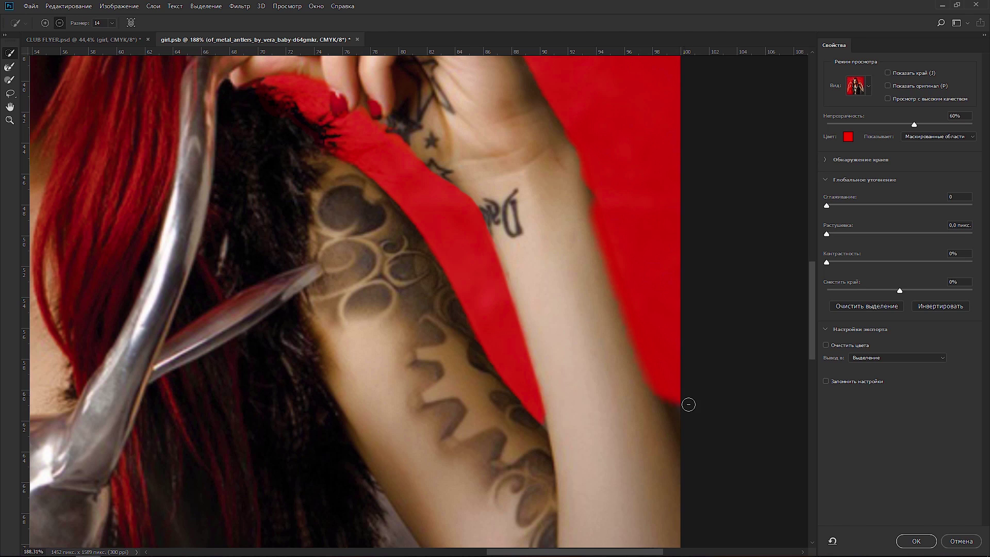
# - Lasso in the forearm edge and remove the background between hair, arm and armpit
pyautogui.press('l')
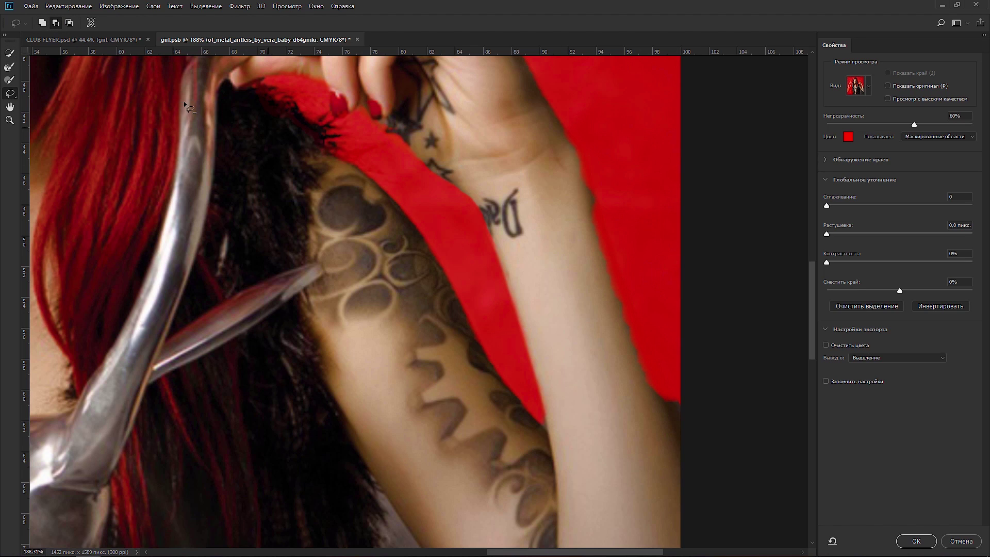
pyautogui.press('alt')
pyautogui.moveTo(628, 301); pyautogui.dragTo(641, 405)
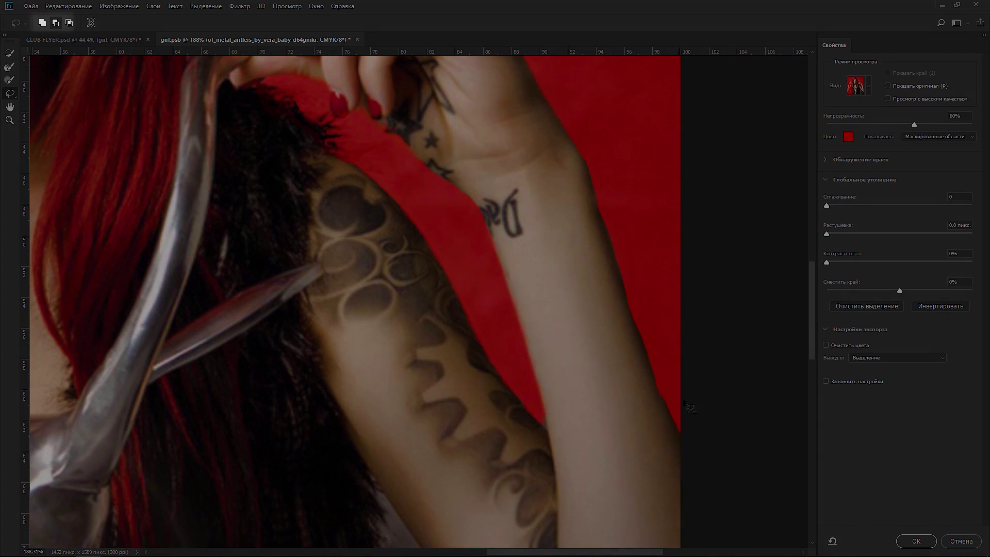
pyautogui.scroll(-3, 533, 427)
pyautogui.press('w')
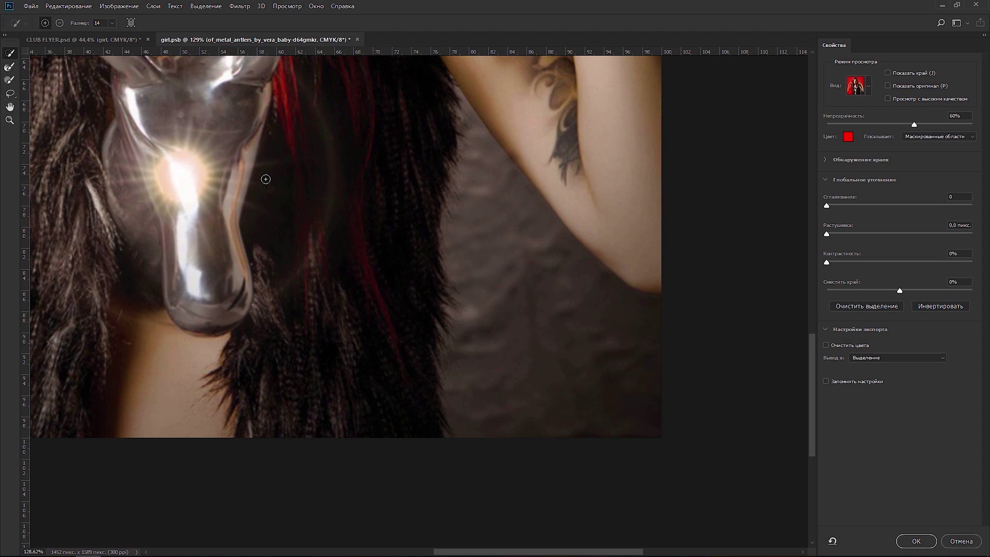
pyautogui.moveTo(516, 217); pyautogui.dragTo(510, 328)
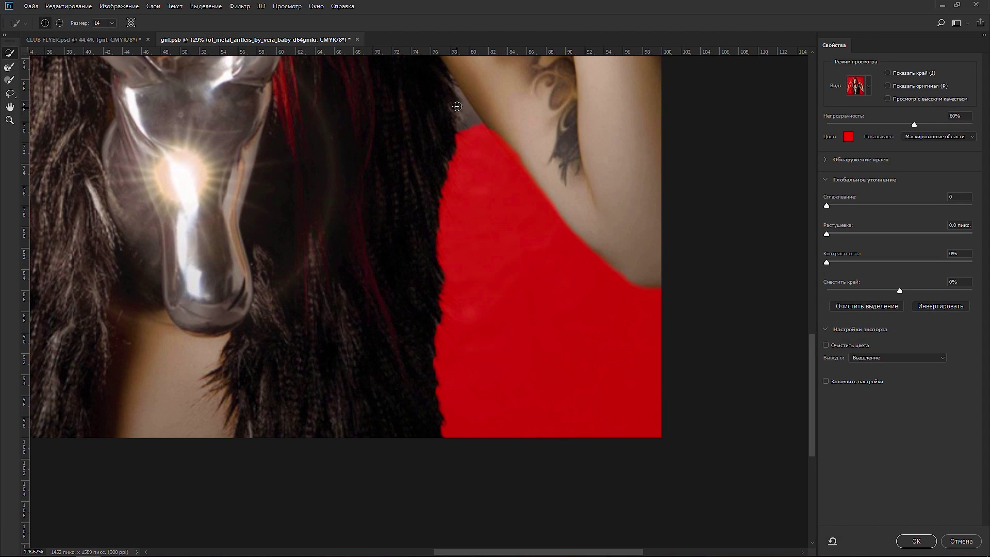
pyautogui.moveTo(469, 119); pyautogui.dragTo(456, 98)
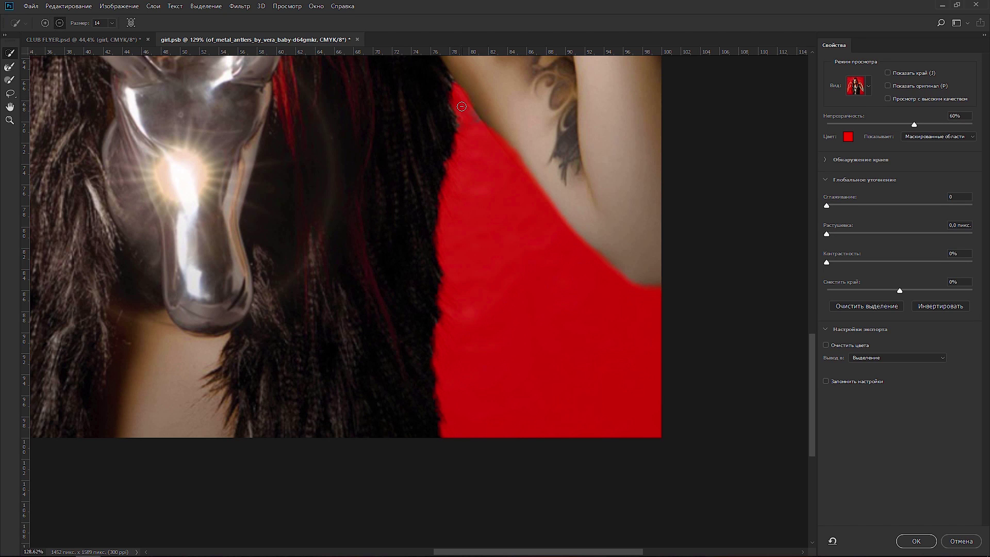
pyautogui.moveTo(481, 185); pyautogui.dragTo(515, 318)
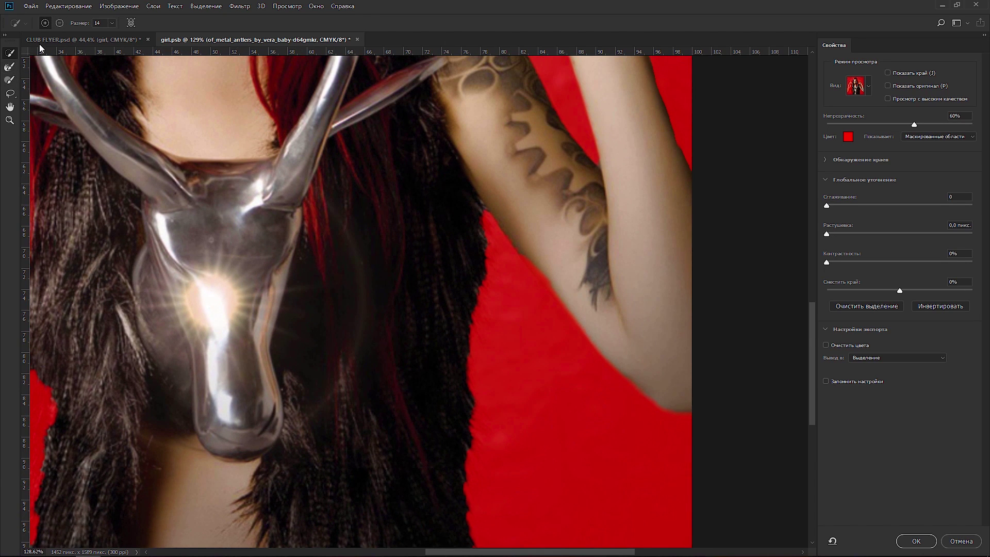
# - Refine the selection edge along the arm and clean up the right hair edge
pyautogui.click(11, 80)
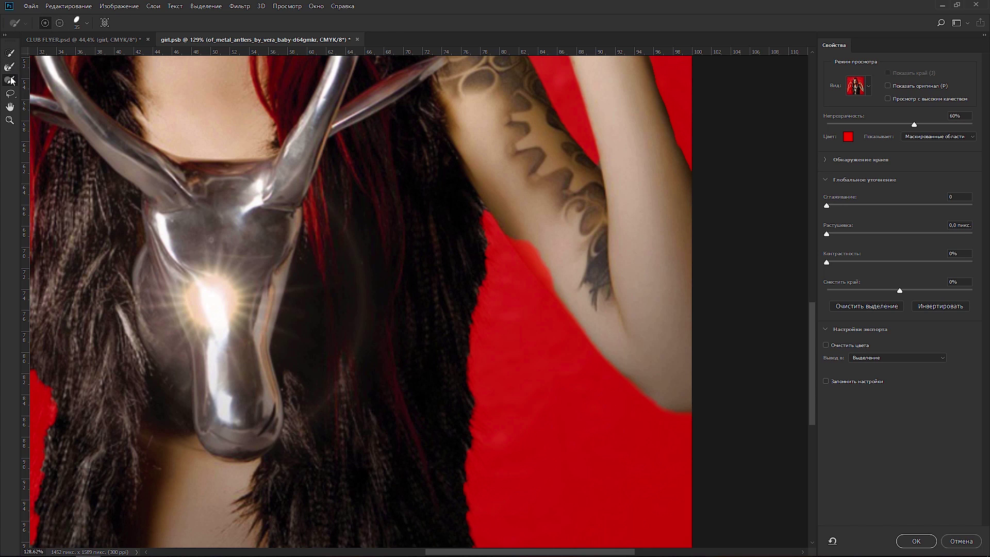
pyautogui.moveTo(526, 227)
pyautogui.mouseDown()
pyautogui.moveTo(592, 328)
pyautogui.moveTo(653, 387)
pyautogui.mouseUp()
pyautogui.moveTo(497, 364); pyautogui.dragTo(433, 181)
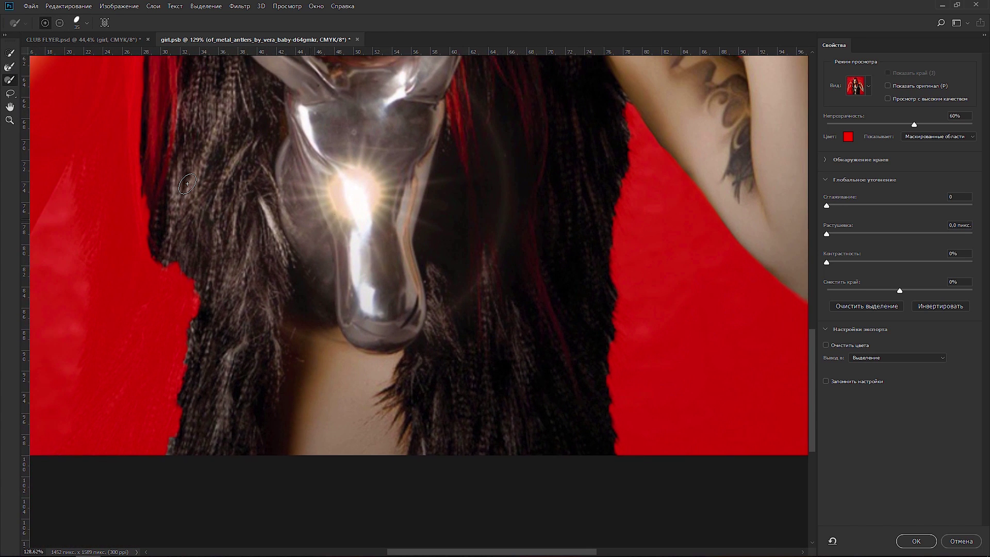
pyautogui.press('b')
pyautogui.moveTo(628, 154); pyautogui.dragTo(612, 392)
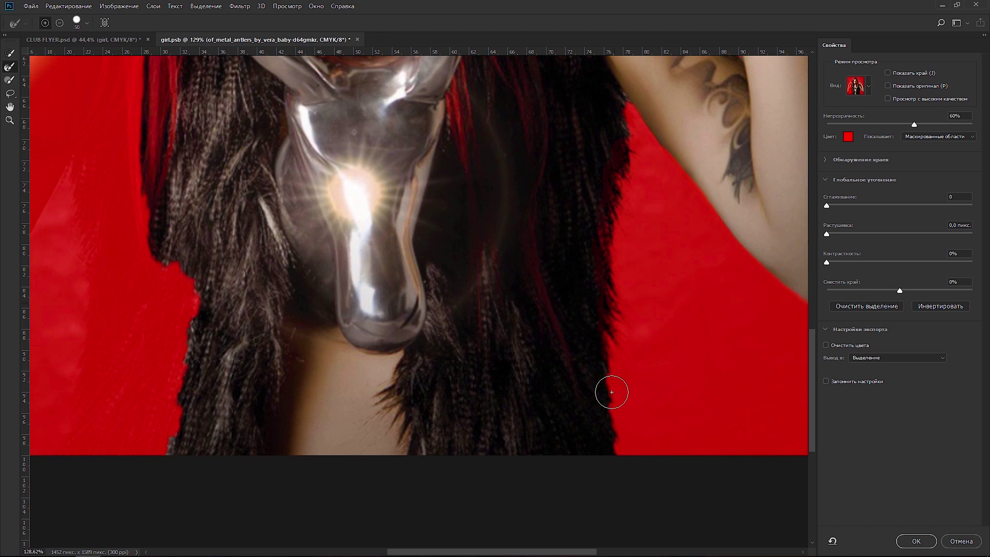
pyautogui.hscroll(-10, 495, 450)
pyautogui.scroll(2, 346, 380)
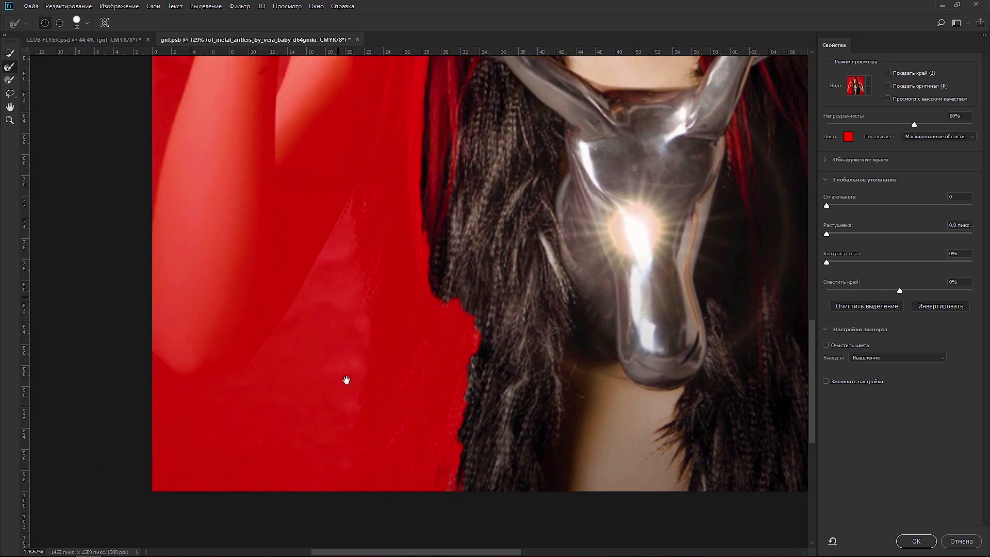
pyautogui.moveTo(346, 380); pyautogui.dragTo(382, 507)
# - Refine the left hair edge, including the lower strands
pyautogui.press('r')
pyautogui.scroll(-3, 439, 198)
pyautogui.moveTo(470, 353); pyautogui.dragTo(467, 420)
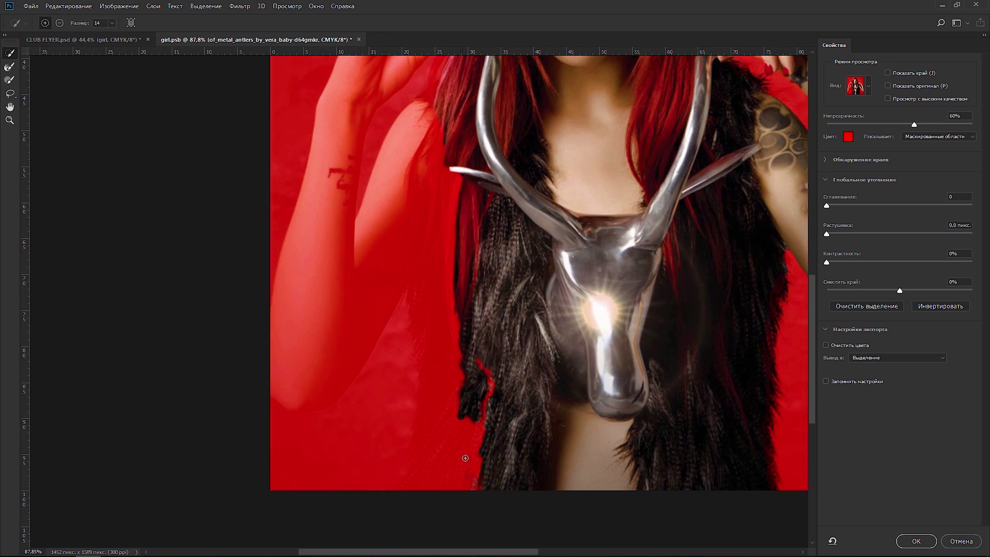
pyautogui.moveTo(465, 457); pyautogui.dragTo(474, 488)
pyautogui.scroll(1, 462, 364)
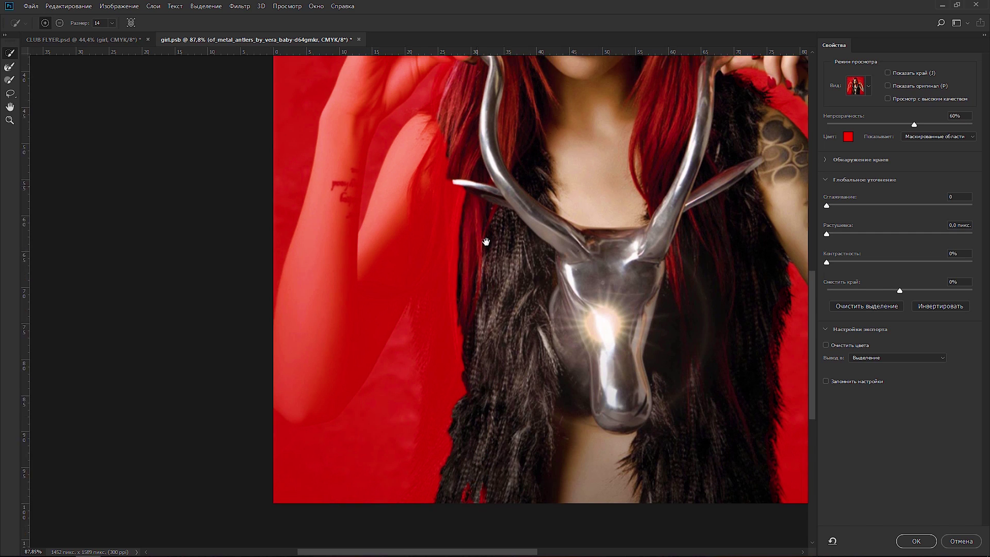
pyautogui.scroll(10, 486, 237)
pyautogui.scroll(5, 427, 269)
# - Add the raised finger and remove the background between the arm and body
pyautogui.moveTo(444, 141)
pyautogui.mouseDown()
pyautogui.moveTo(479, 263)
pyautogui.moveTo(358, 391)
pyautogui.mouseUp()
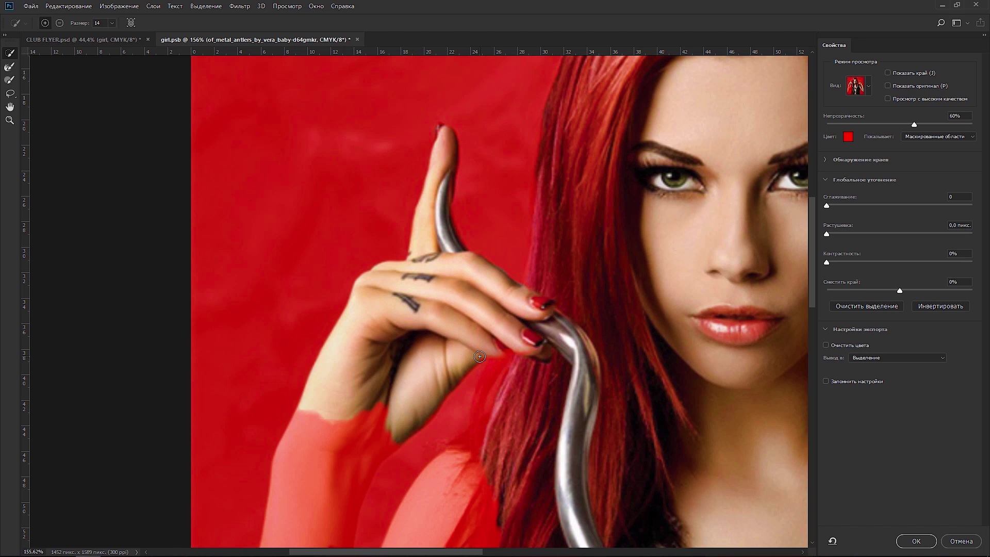
pyautogui.moveTo(491, 399)
pyautogui.mouseDown()
pyautogui.moveTo(521, 261)
pyautogui.moveTo(460, 392)
pyautogui.moveTo(456, 281)
pyautogui.mouseUp()
pyautogui.moveTo(405, 234); pyautogui.dragTo(501, 135)
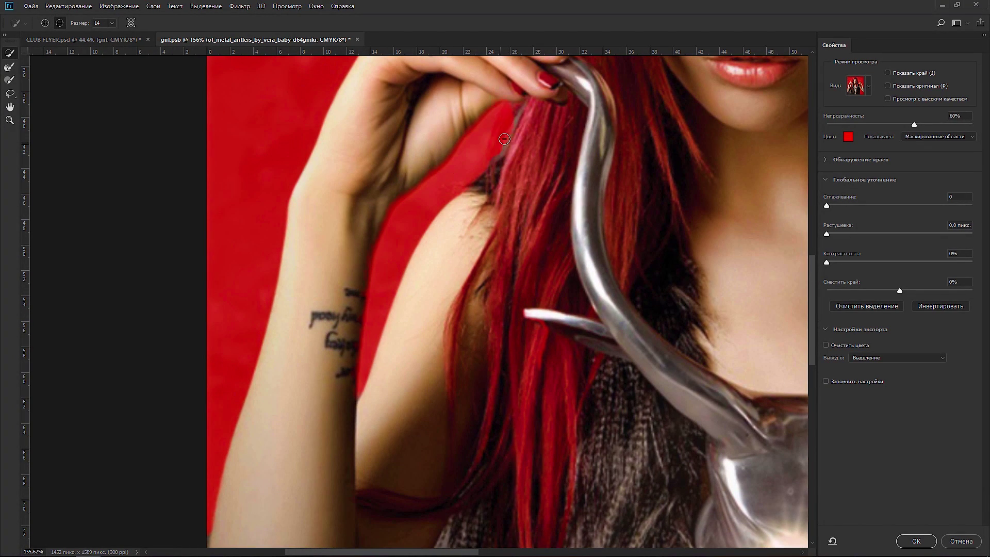
pyautogui.press('r')
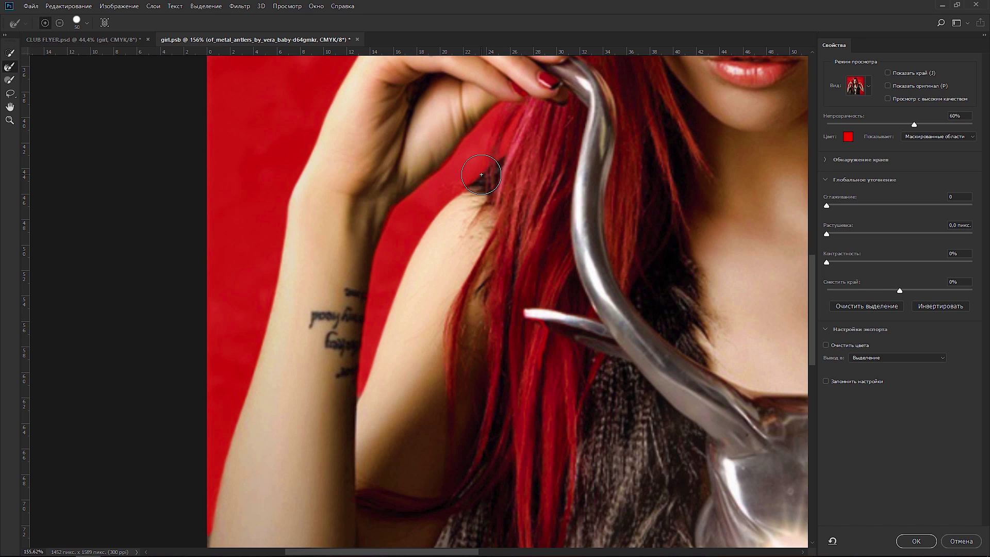
# - Remove the grey background under the arm and refine the hair edge into detailed strands
pyautogui.moveTo(338, 542); pyautogui.dragTo(356, 137)
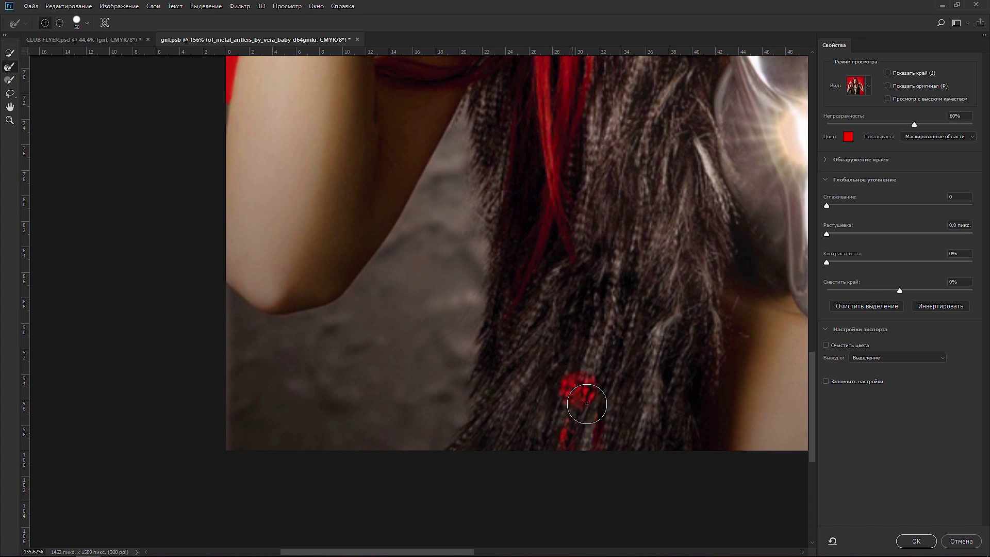
pyautogui.press('w')
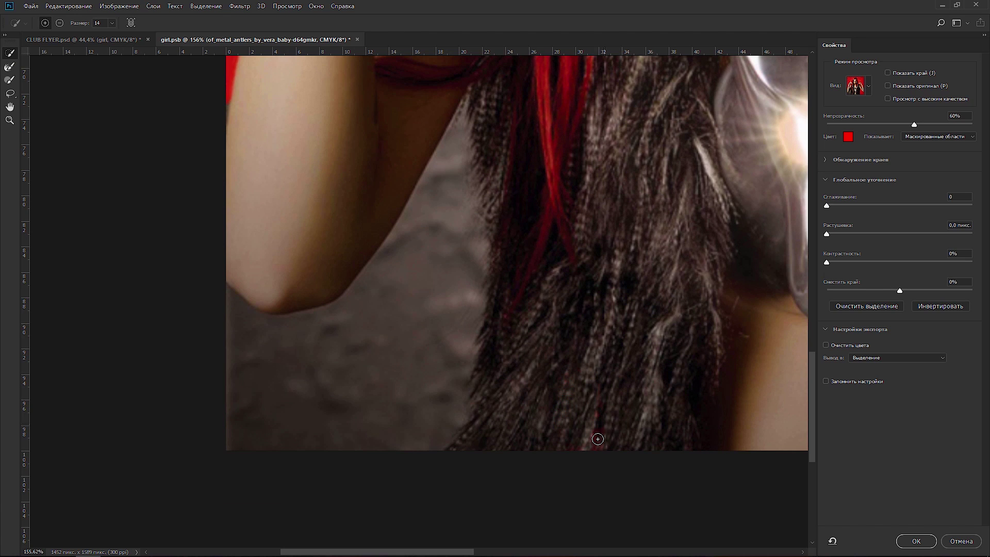
pyautogui.moveTo(338, 405); pyautogui.dragTo(239, 341)
pyautogui.click(239, 341)
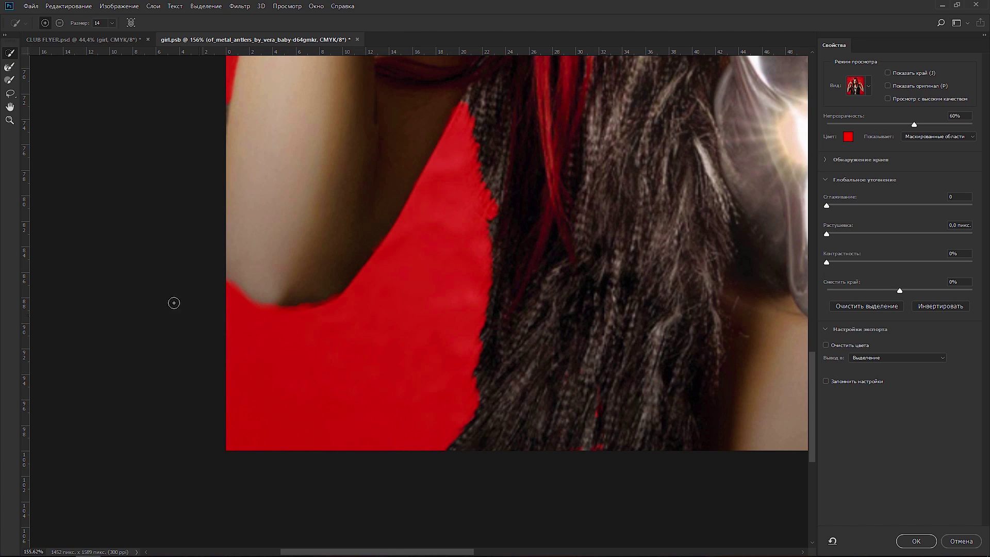
pyautogui.click(9, 66)
pyautogui.moveTo(482, 220)
pyautogui.mouseDown()
pyautogui.moveTo(473, 305)
pyautogui.moveTo(420, 454)
pyautogui.mouseUp()
pyautogui.scroll(-3, 475, 380)
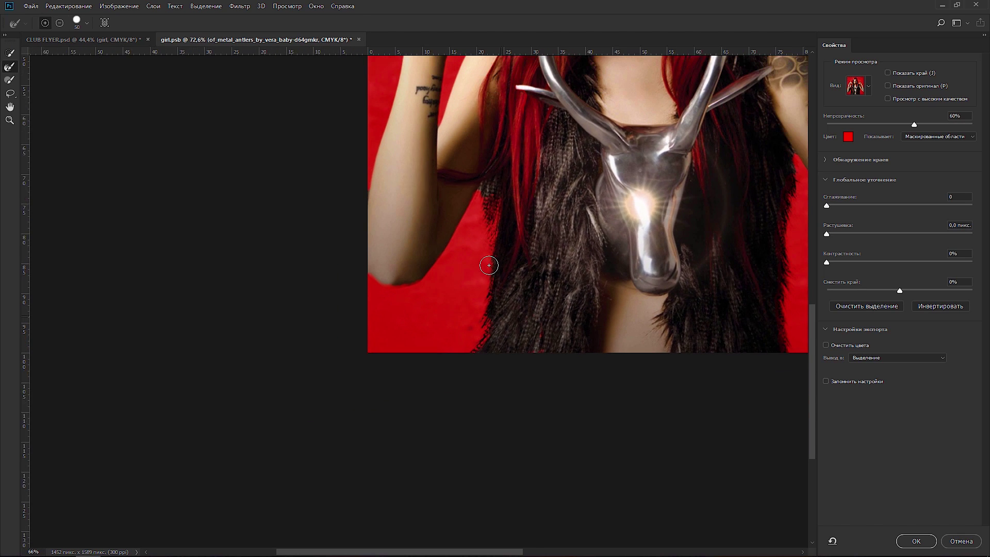
pyautogui.scroll(-1, 488, 266)
pyautogui.click(9, 80)
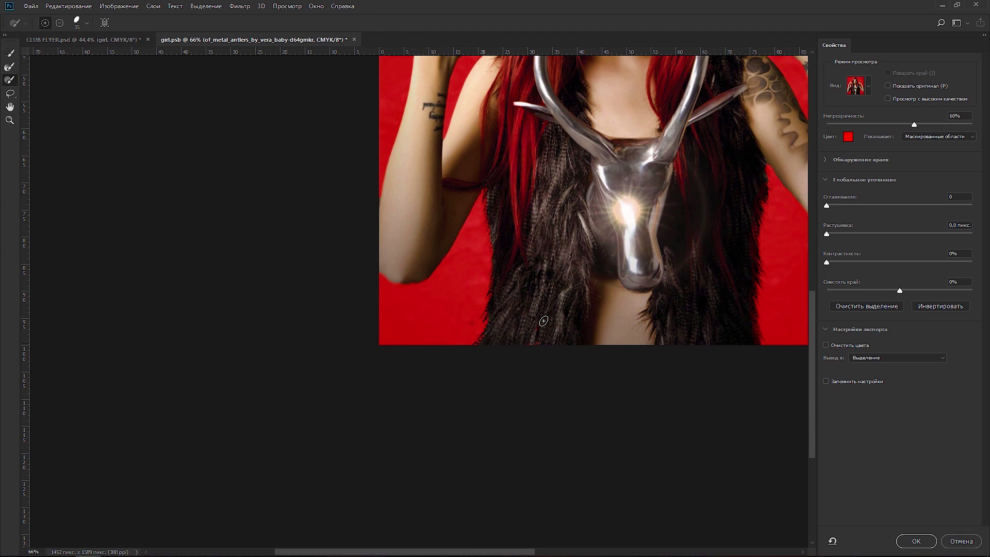
pyautogui.scroll(-1, 570, 279)
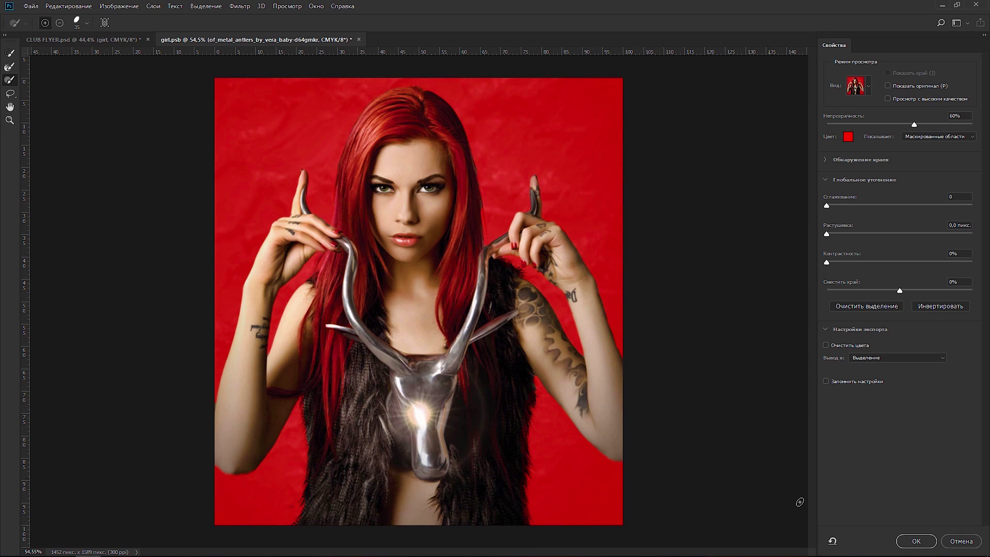
# - Mask the antlers photo to the selected woman and copy the girl layer's shadow effect onto it
pyautogui.click(916, 541)
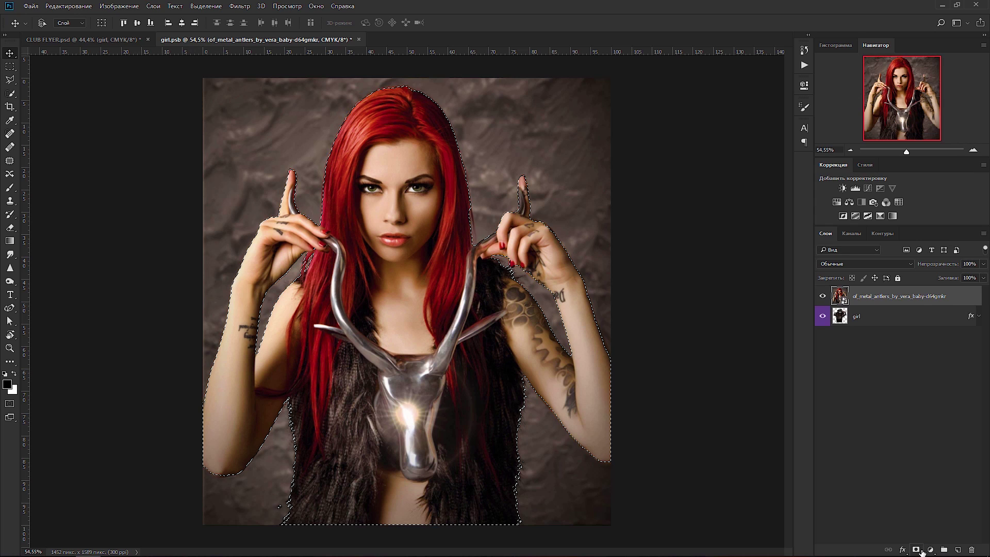
pyautogui.click(916, 549)
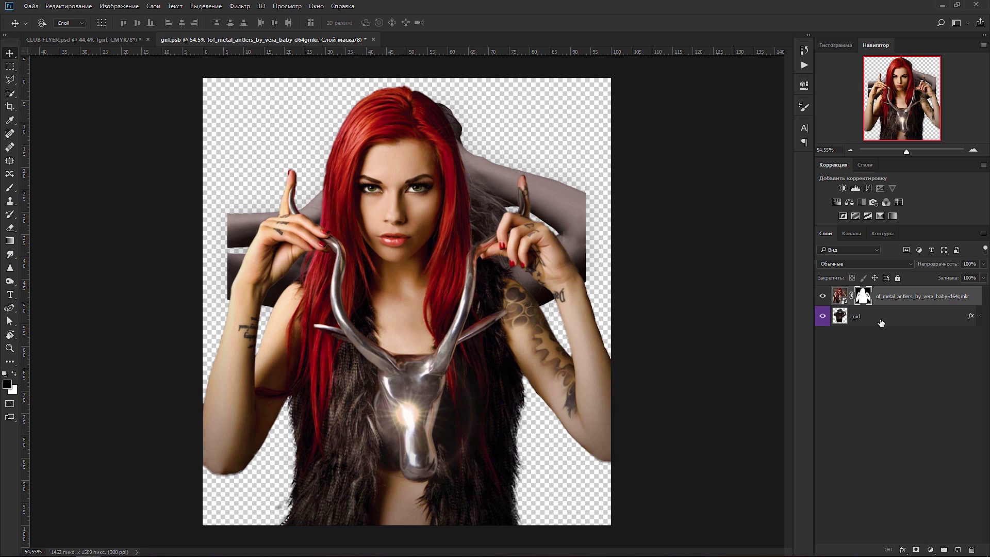
pyautogui.click(881, 323)
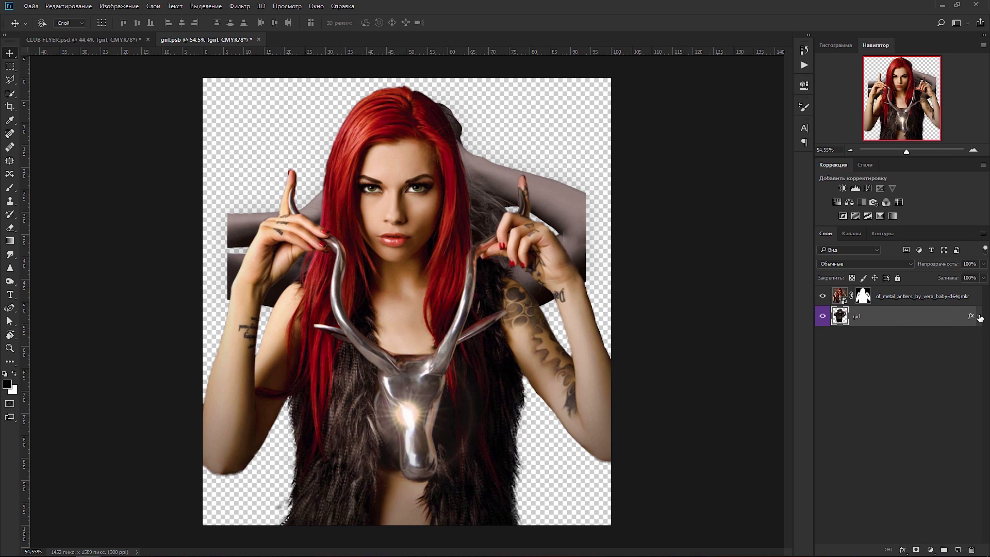
pyautogui.click(980, 317)
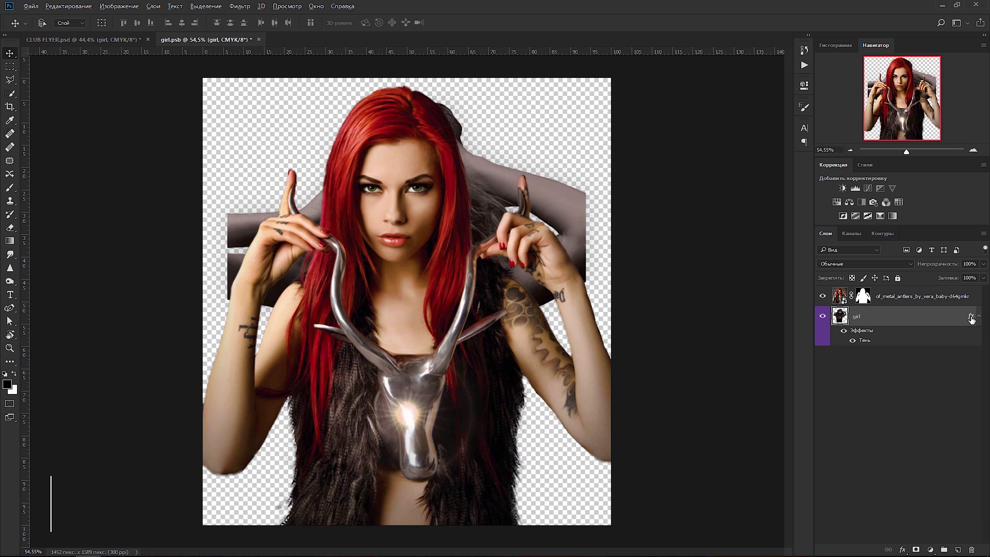
pyautogui.moveTo(971, 319); pyautogui.dragTo(964, 300)
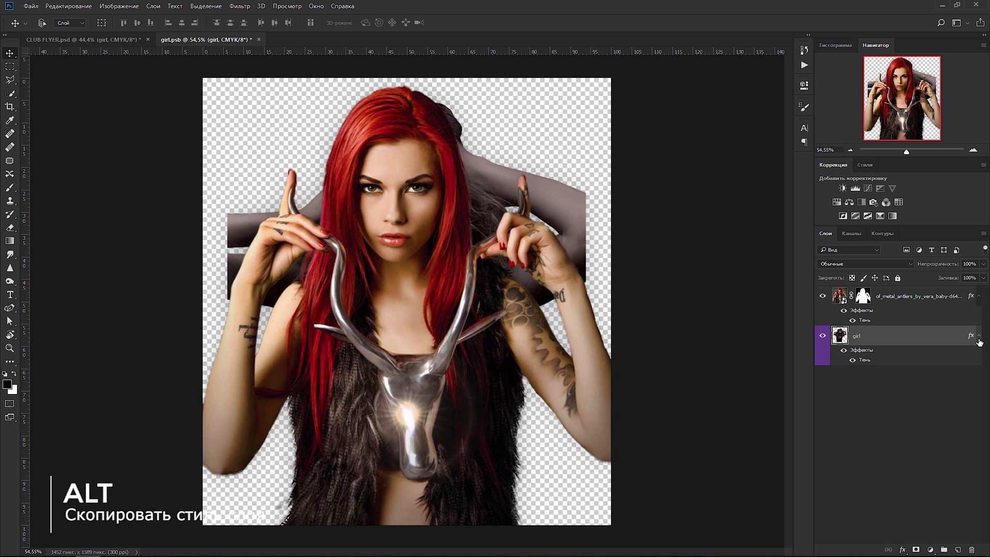
# - Hide the original girl layer, then save and close girl.psb
pyautogui.click(979, 338)
pyautogui.click(823, 338)
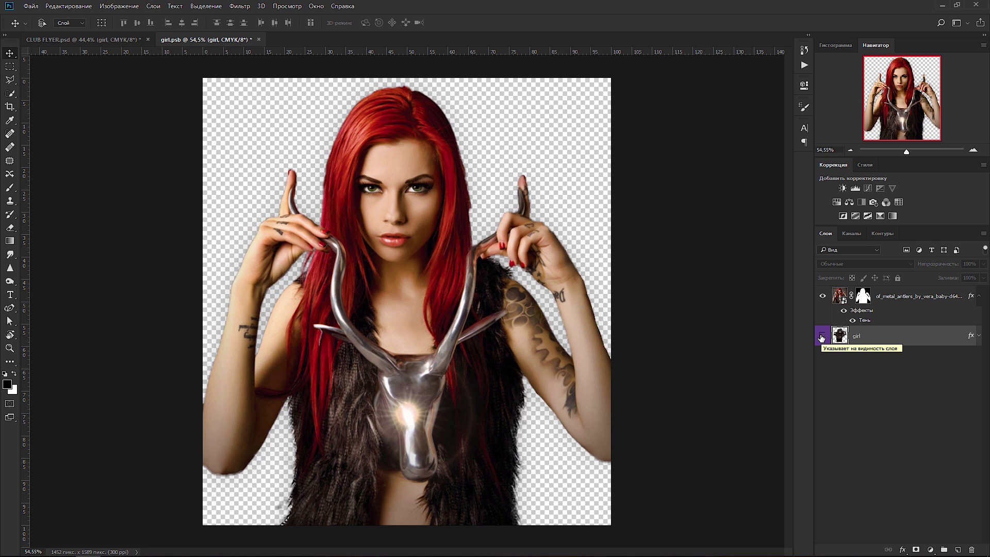
pyautogui.click(259, 40)
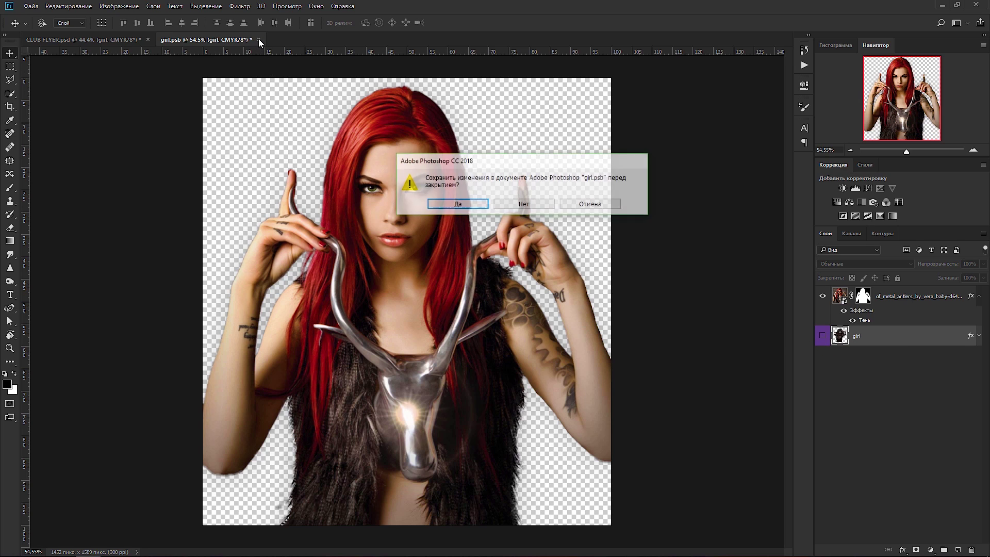
pyautogui.click(446, 206)
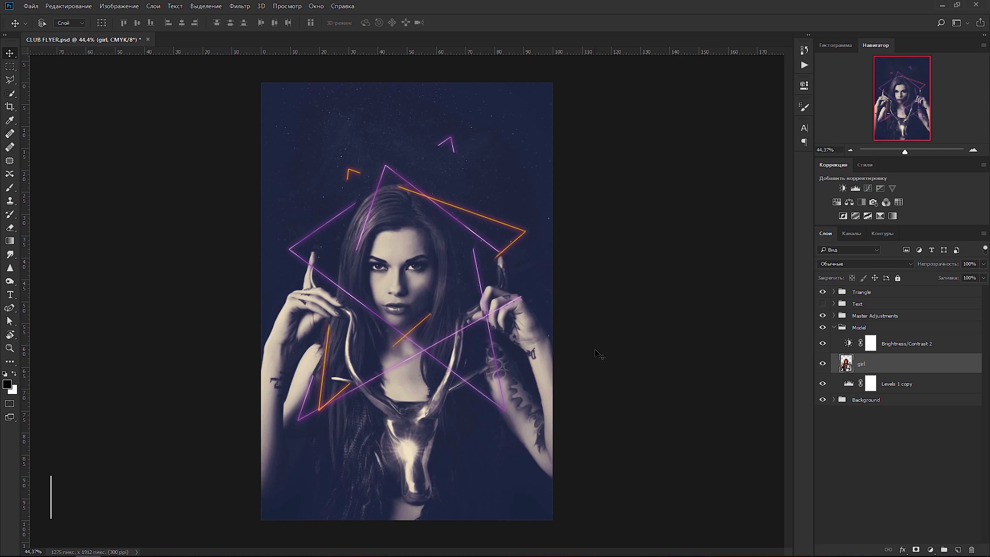
# - Free-transform the woman's smart object to about 101%, shift it slightly right and down, and commit
pyautogui.hotkey('ctrl', 't')
pyautogui.moveTo(574, 181); pyautogui.dragTo(637, 125)
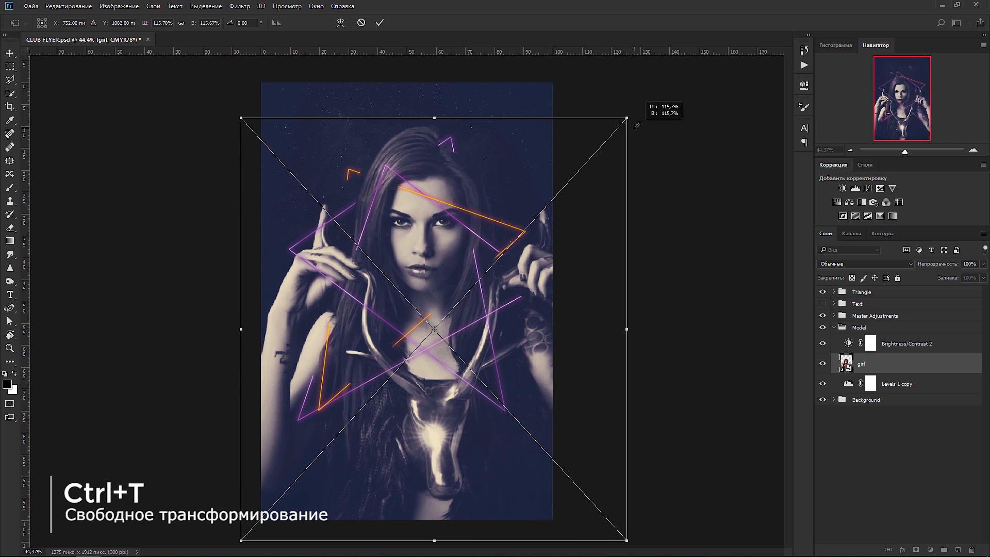
pyautogui.moveTo(442, 281); pyautogui.dragTo(429, 284)
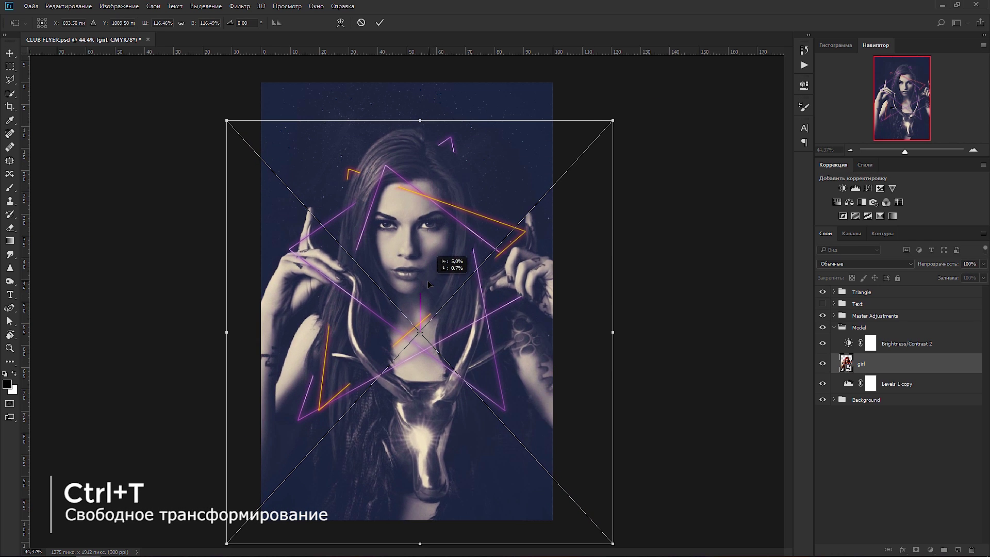
pyautogui.moveTo(613, 544); pyautogui.dragTo(587, 514)
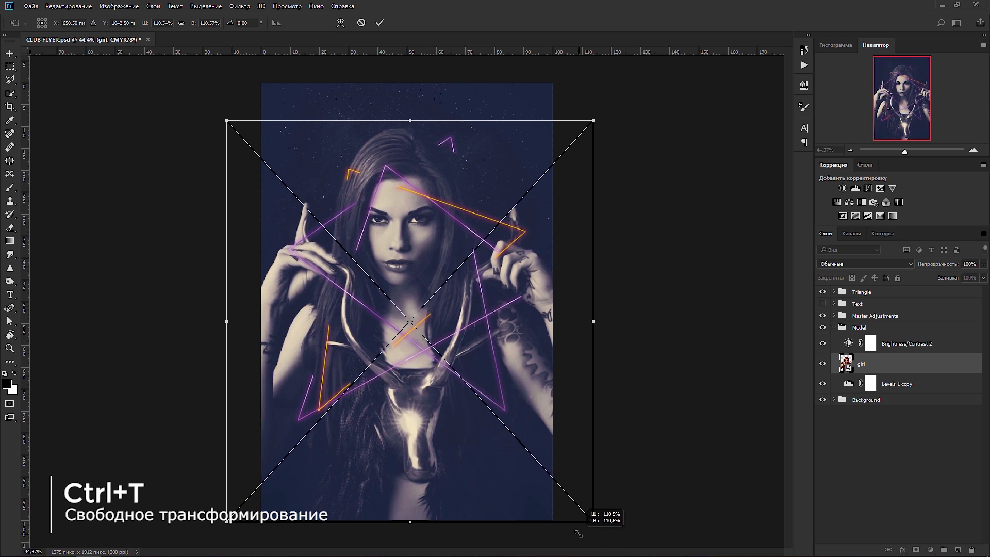
pyautogui.moveTo(399, 458); pyautogui.dragTo(403, 470)
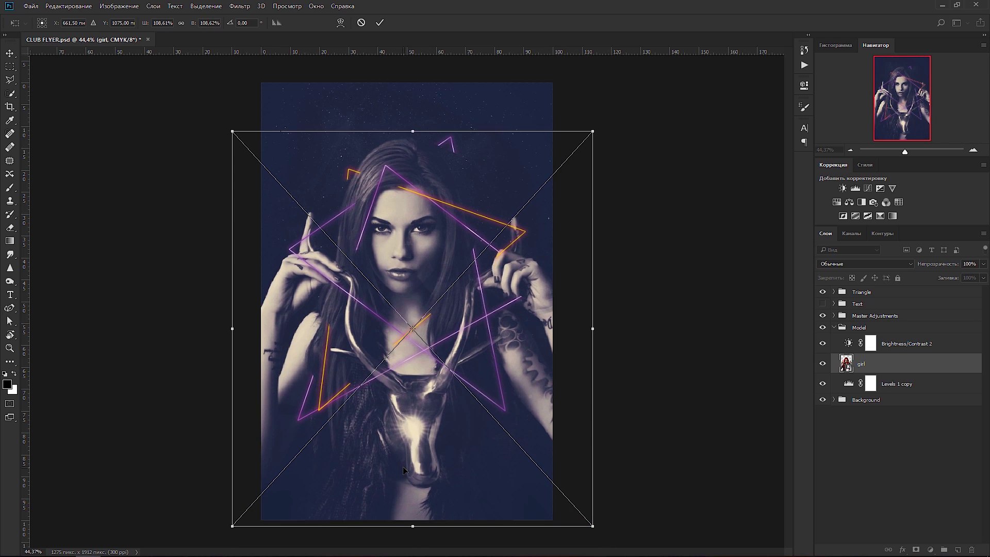
pyautogui.moveTo(594, 528); pyautogui.dragTo(569, 501)
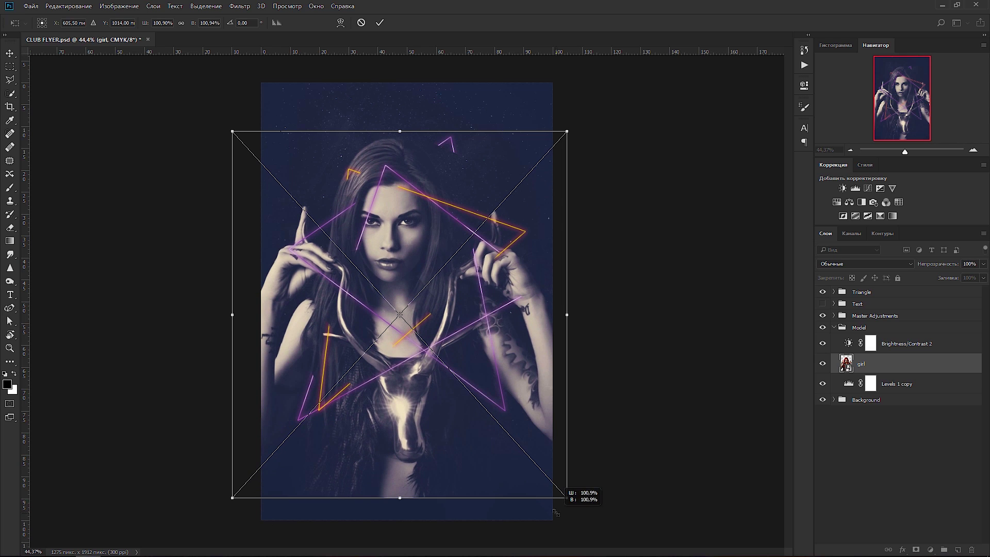
pyautogui.moveTo(402, 430); pyautogui.dragTo(416, 440)
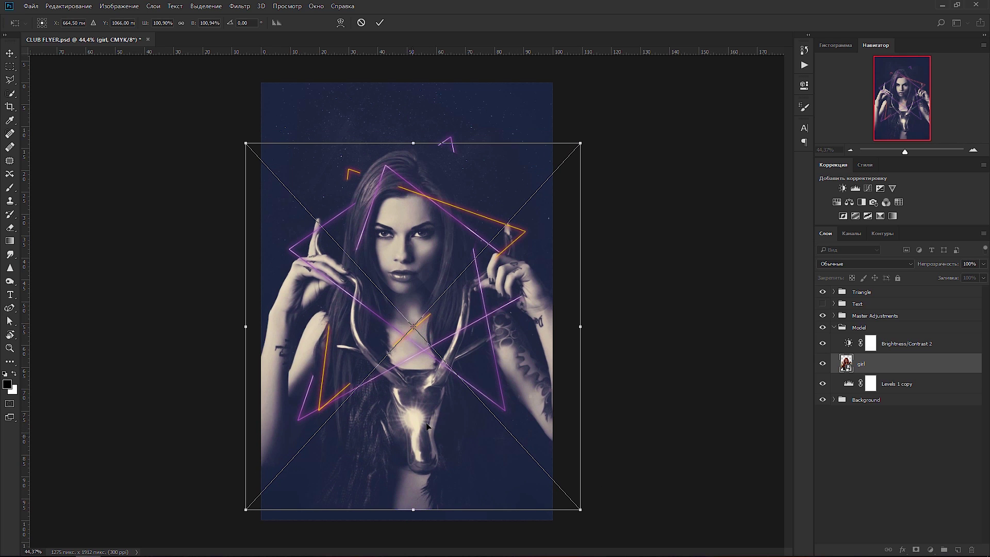
pyautogui.click(379, 22)
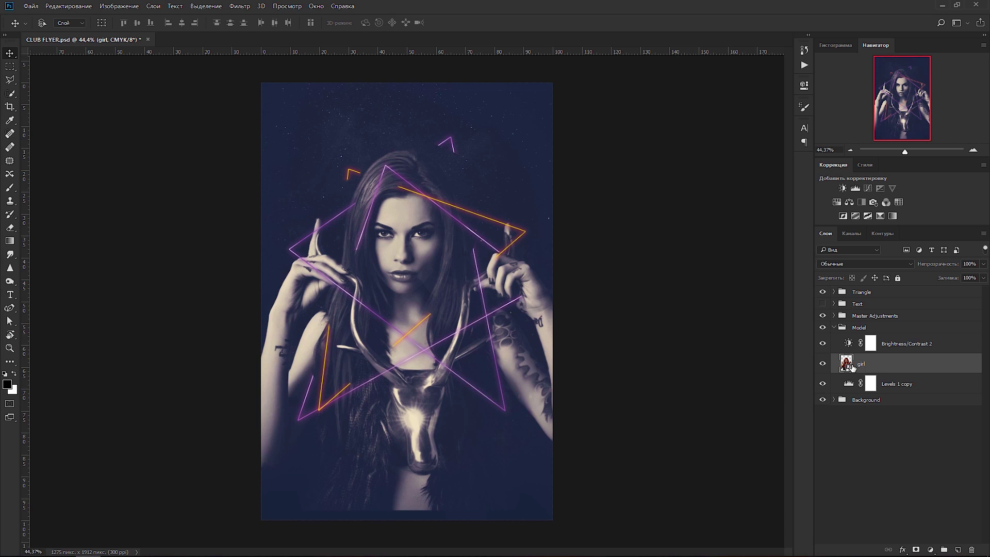
# - Add a white layer mask to the girl layer and choose a soft round brush at 0% hardness
pyautogui.click(917, 550)
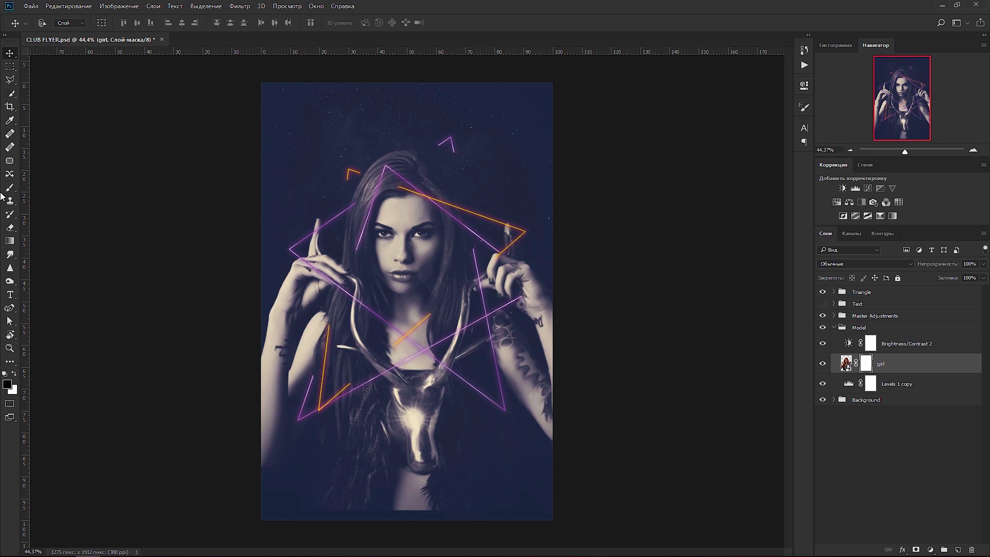
pyautogui.click(10, 189)
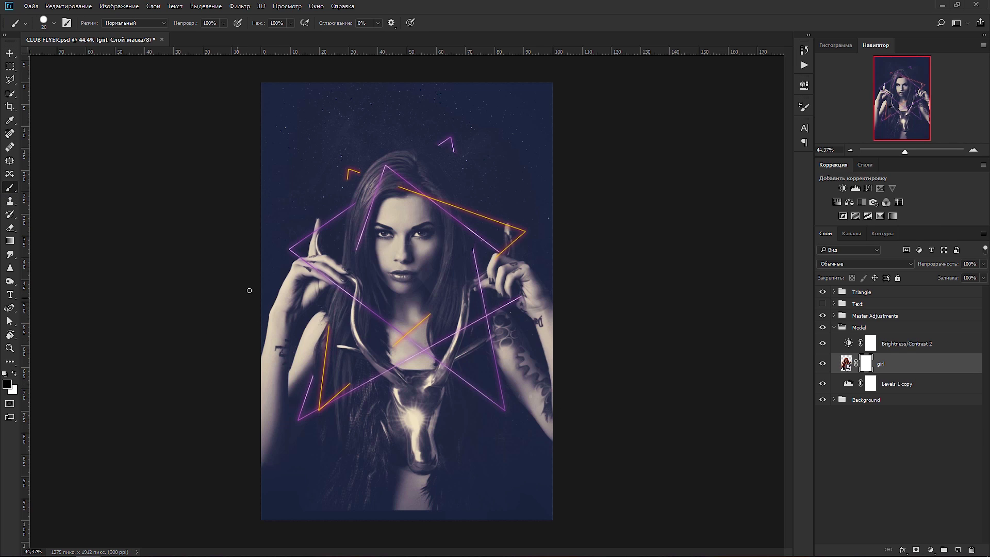
pyautogui.rightClick(275, 260)
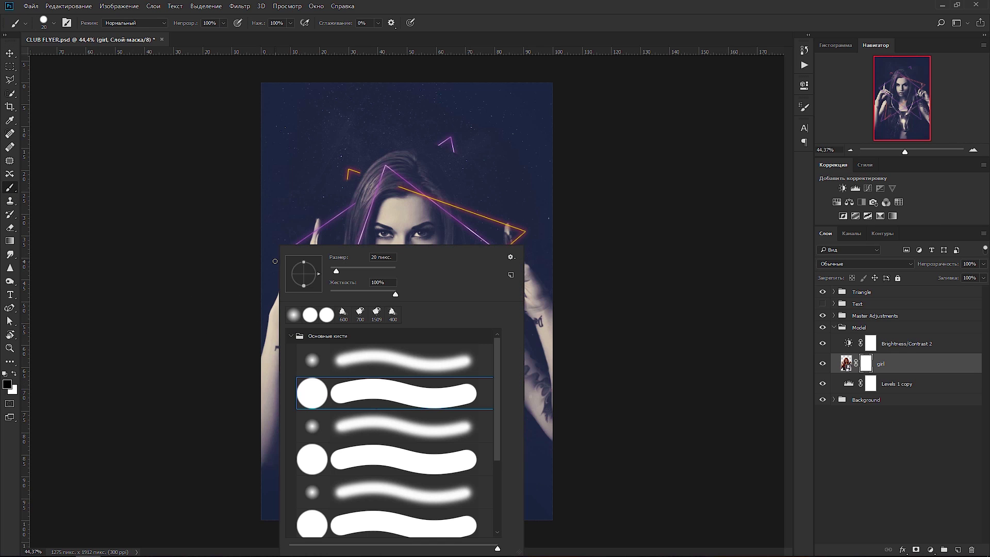
pyautogui.click(381, 359)
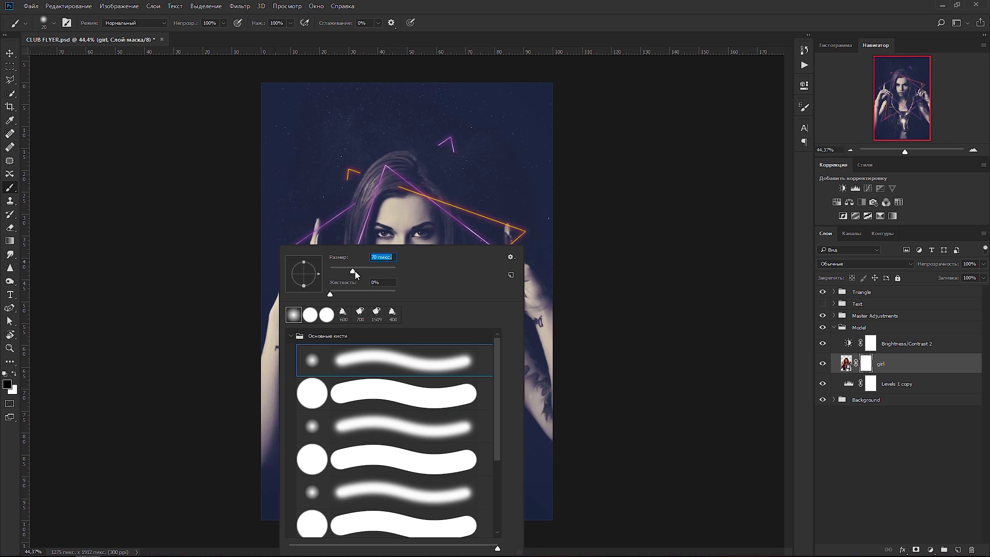
pyautogui.moveTo(360, 269); pyautogui.dragTo(369, 270)
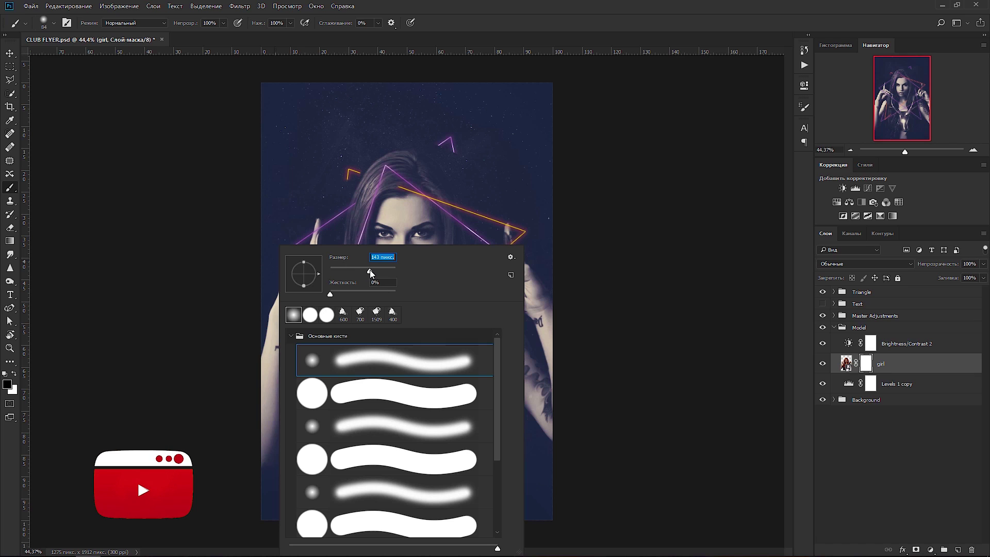
pyautogui.press('Return')
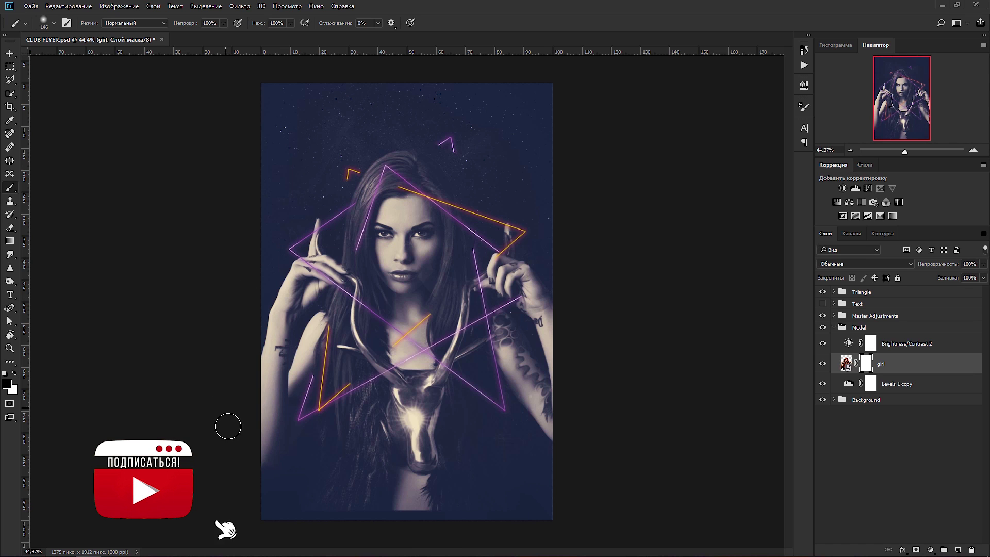
# - Enlarge the brush to about 800 px with white as the foreground colour, then collapse Model
pyautogui.scroll(-3, 221, 423)
pyautogui.press(']')
pyautogui.press(']')
pyautogui.press(']')
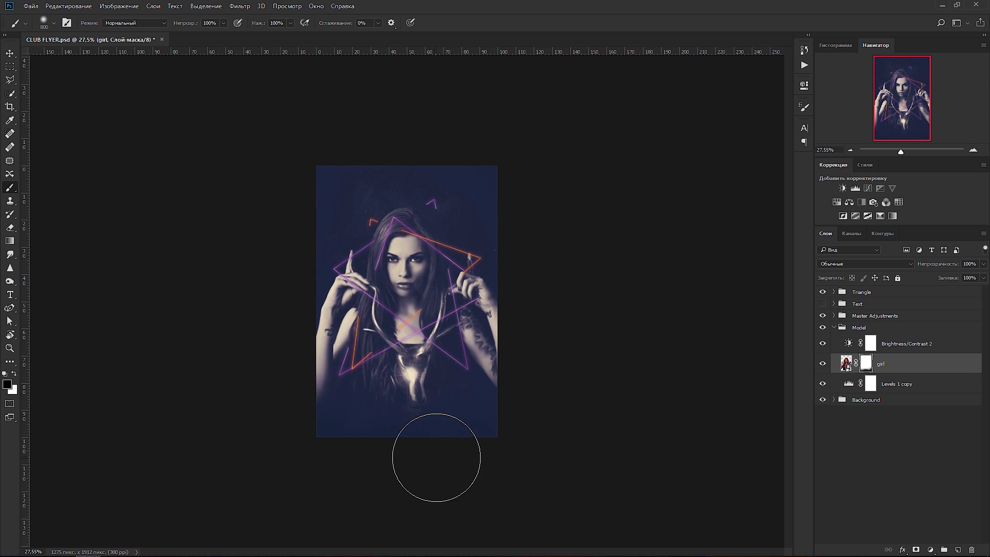
pyautogui.press('x')
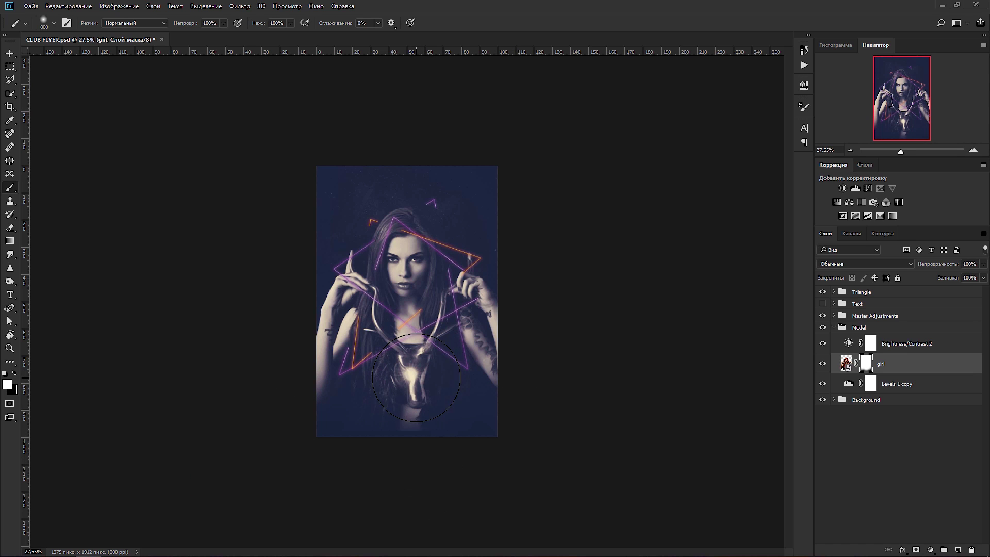
pyautogui.scroll(3, 474, 404)
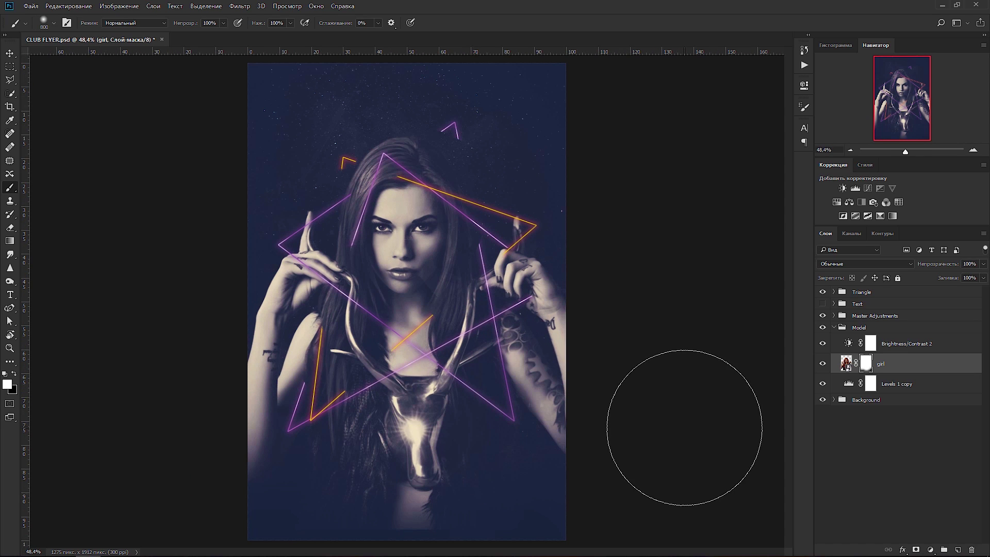
pyautogui.click(10, 53)
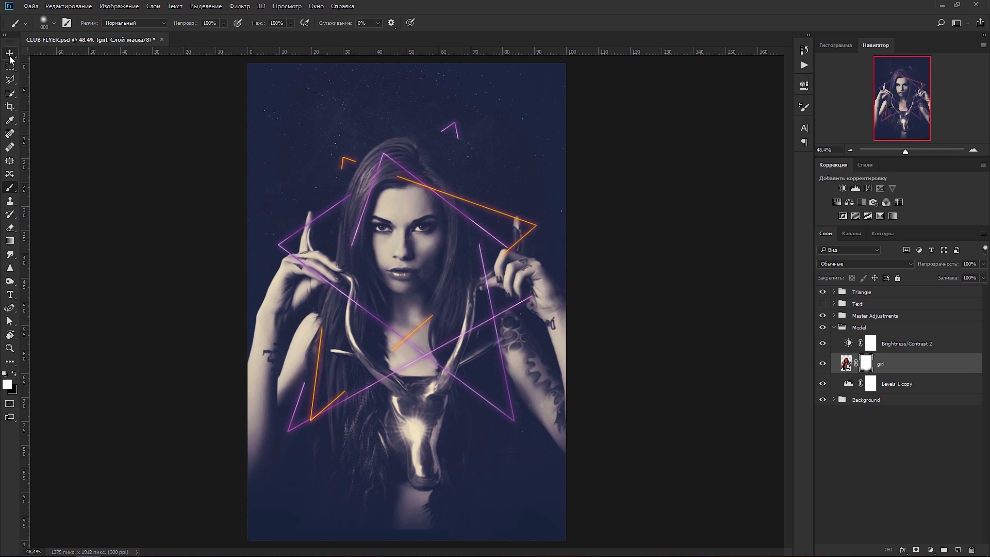
pyautogui.click(835, 327)
# - Delete the masks on triangle 2 girls, Triangle girl and boy 1 in the Triangle group
pyautogui.click(865, 294)
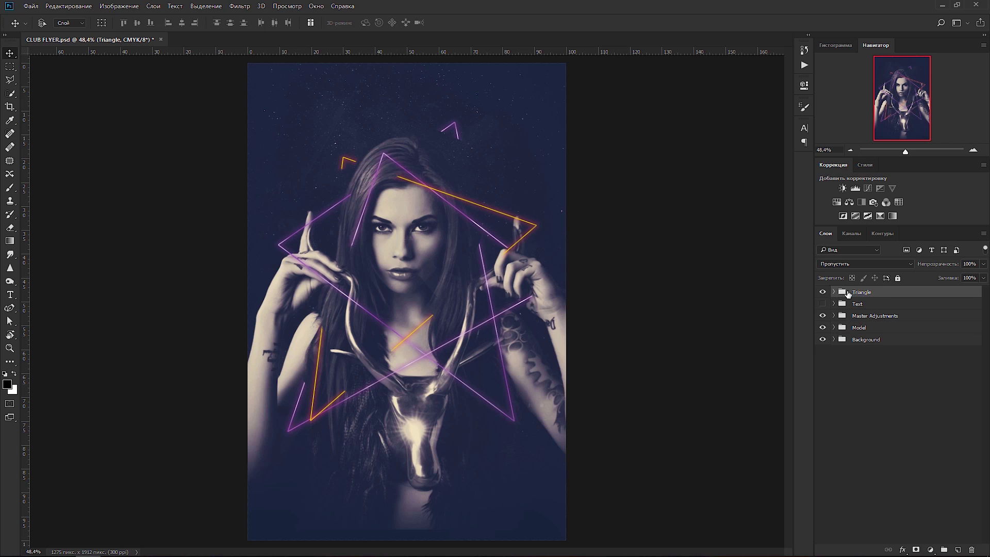
pyautogui.click(834, 292)
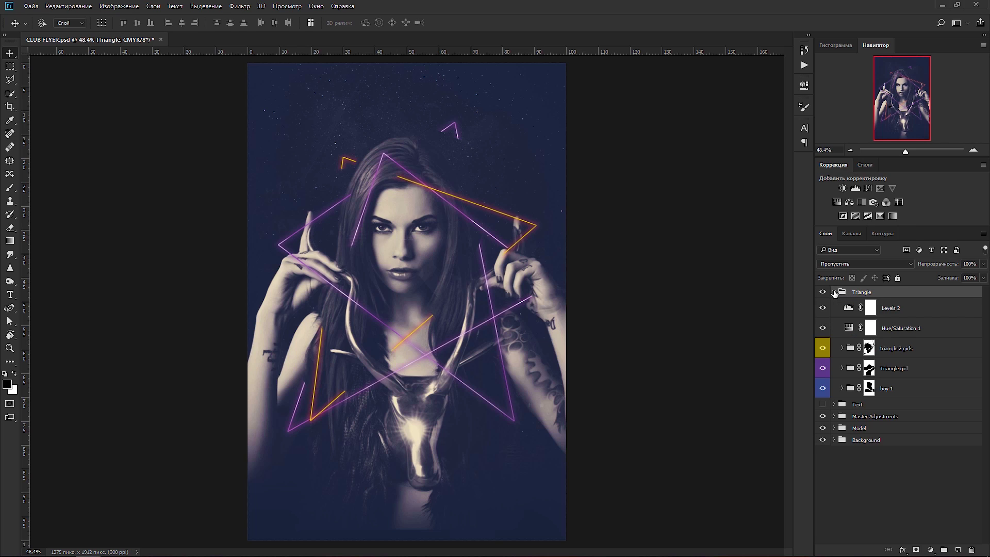
pyautogui.click(893, 351)
pyautogui.click(893, 370)
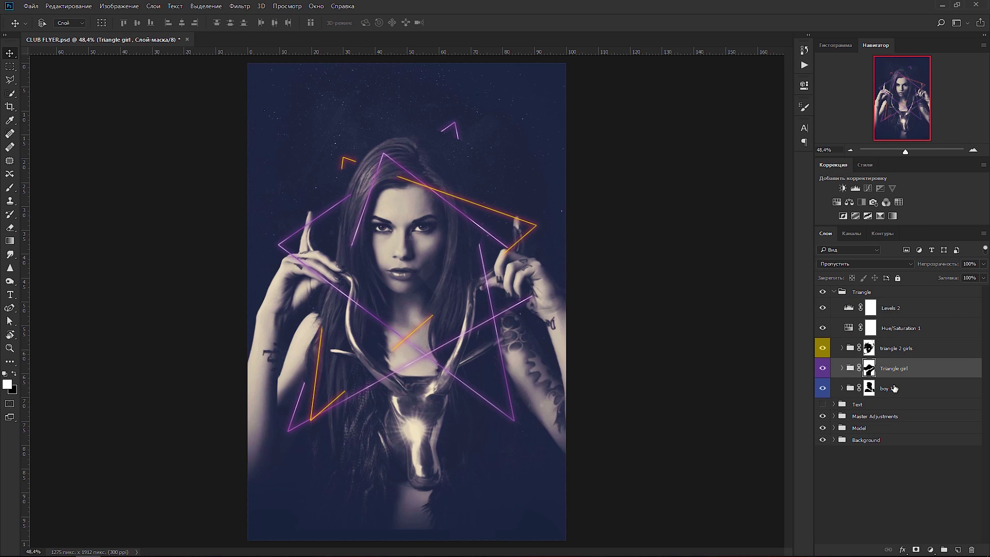
pyautogui.click(894, 390)
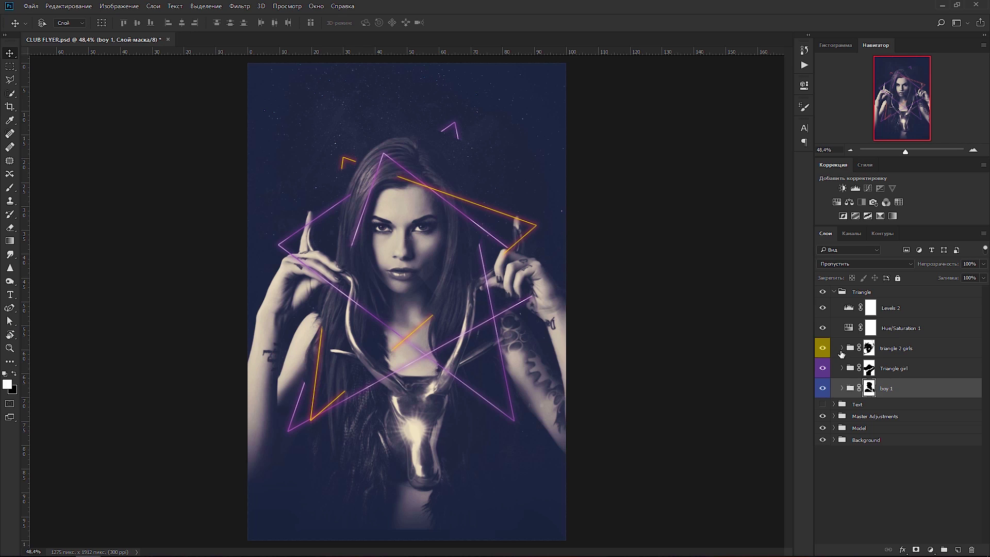
pyautogui.click(884, 352)
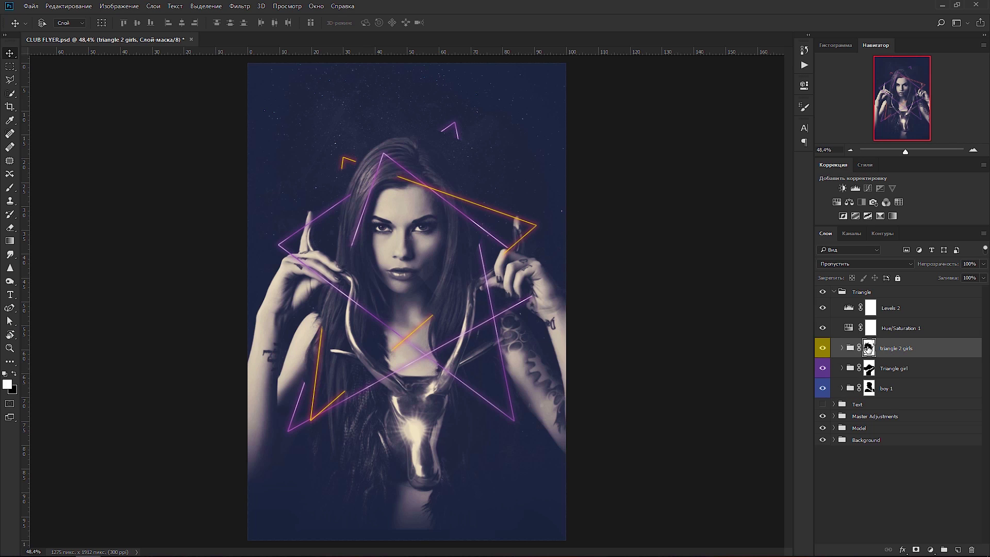
pyautogui.moveTo(869, 349); pyautogui.dragTo(972, 550)
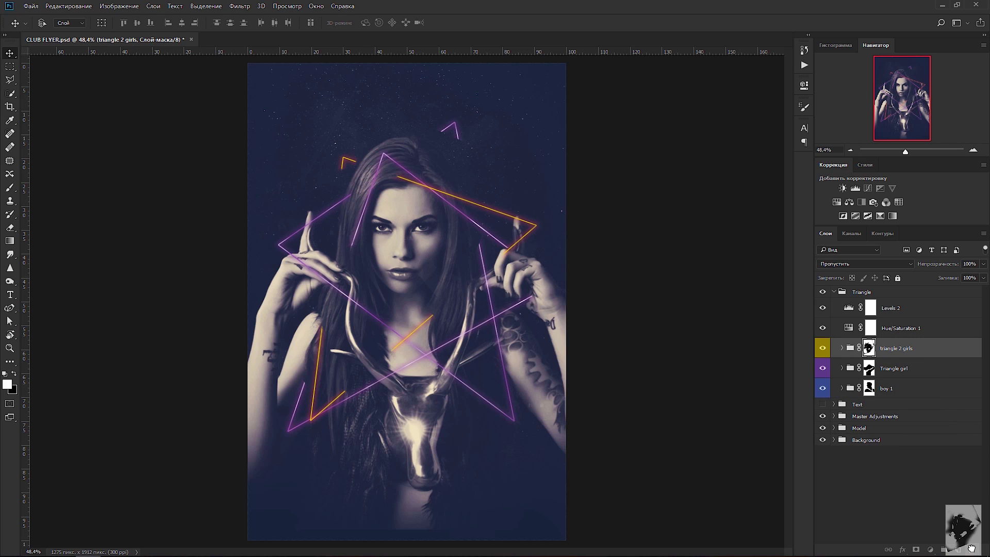
pyautogui.moveTo(872, 367); pyautogui.dragTo(972, 549)
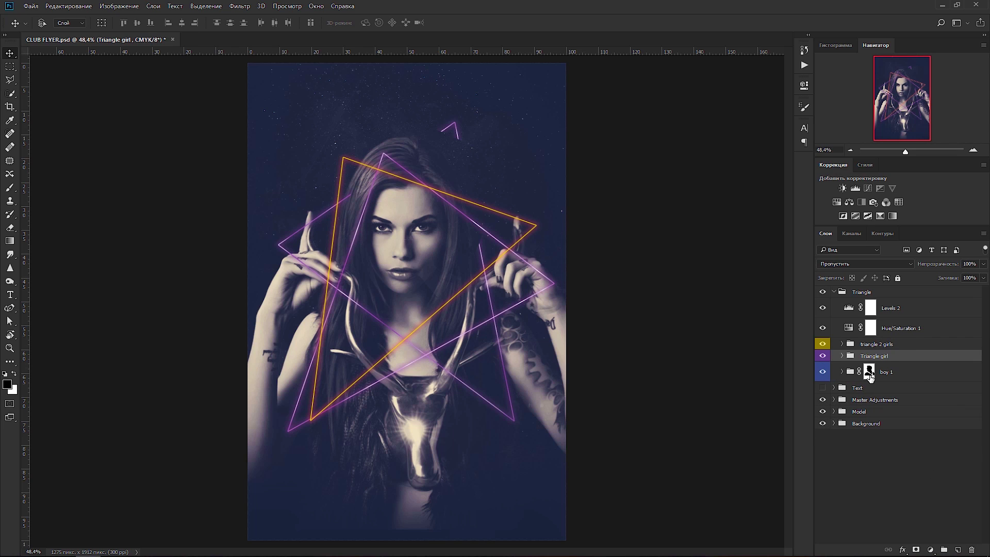
pyautogui.moveTo(870, 377); pyautogui.dragTo(972, 550)
# - Add fresh white masks to triangle 2 girls, Triangle girl and boy 1, then hide Triangle girl and boy 1
pyautogui.click(875, 349)
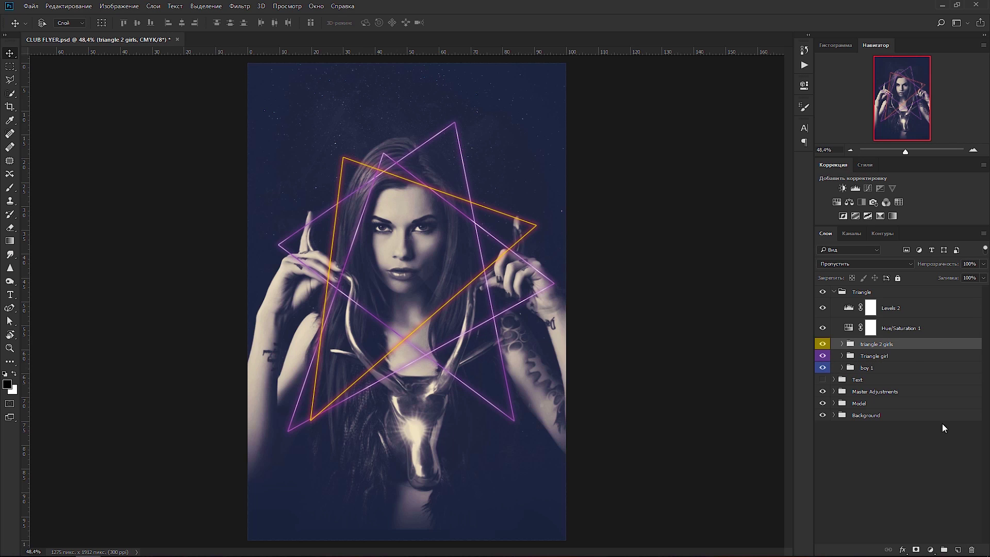
pyautogui.click(917, 549)
pyautogui.click(870, 367)
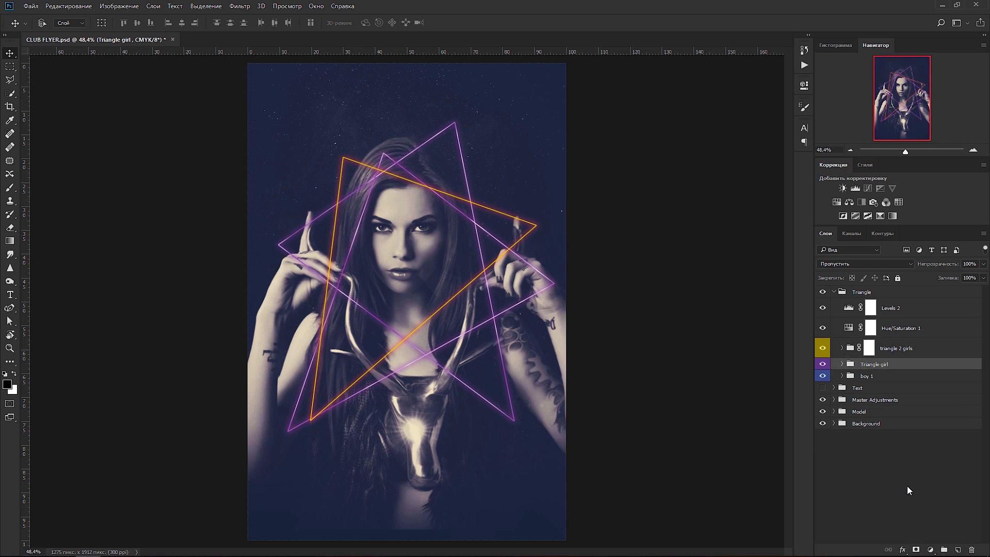
pyautogui.click(916, 549)
pyautogui.click(874, 388)
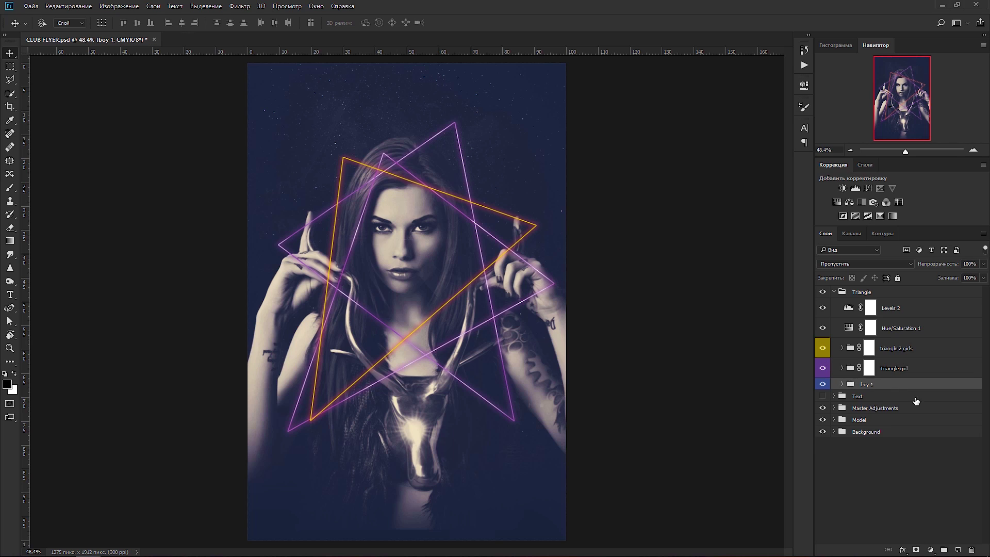
pyautogui.click(917, 549)
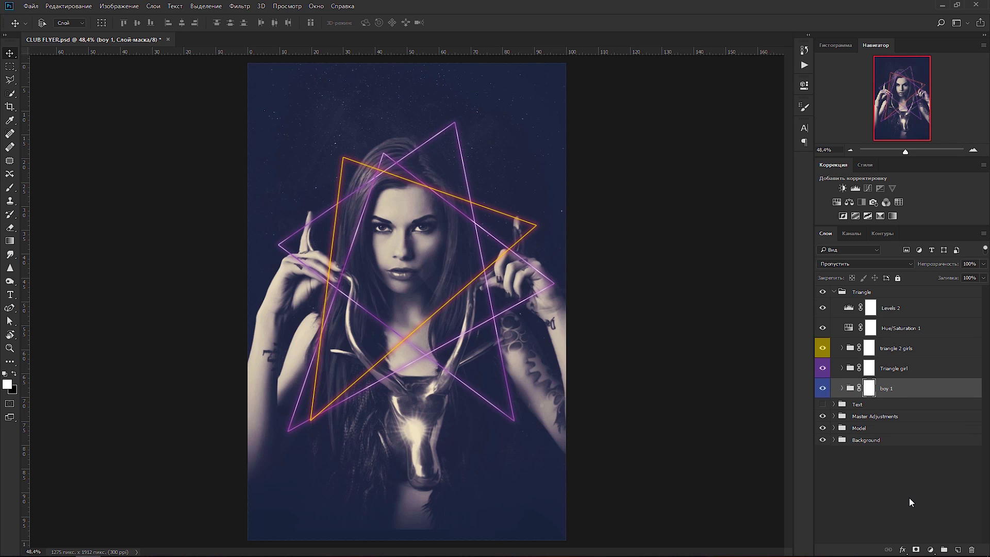
pyautogui.click(870, 351)
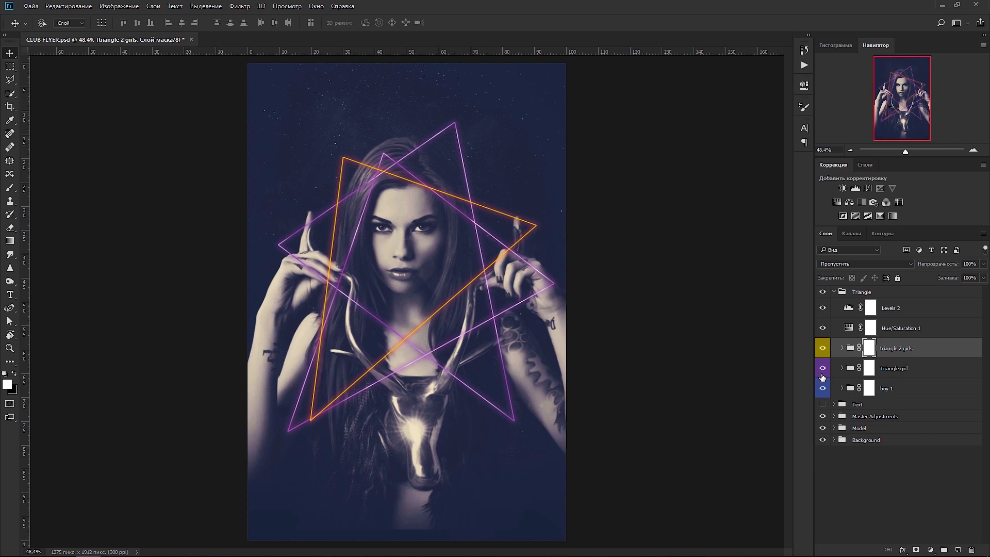
pyautogui.moveTo(822, 378); pyautogui.dragTo(826, 394)
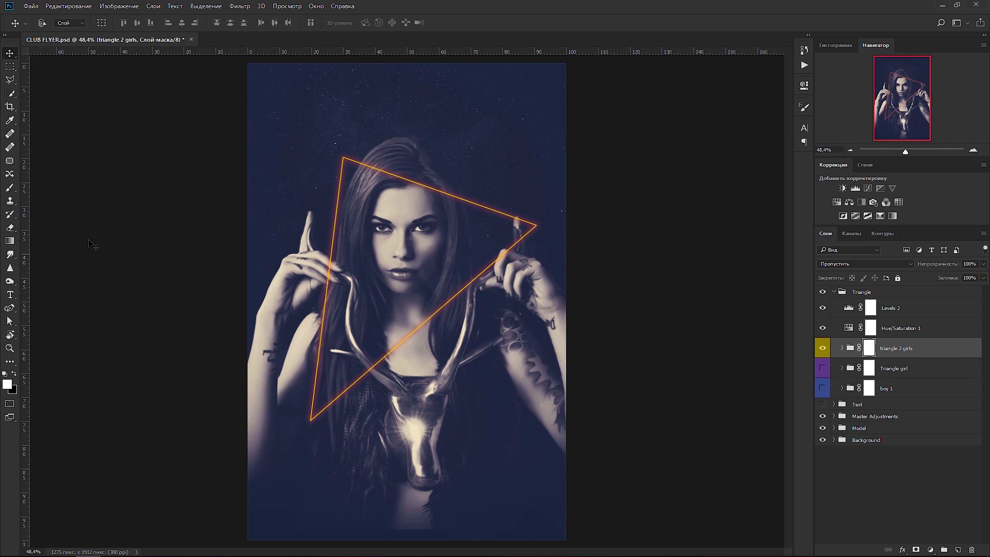
# - Switch to the Brush tool and shrink it from 800 to 56 px
pyautogui.click(10, 187)
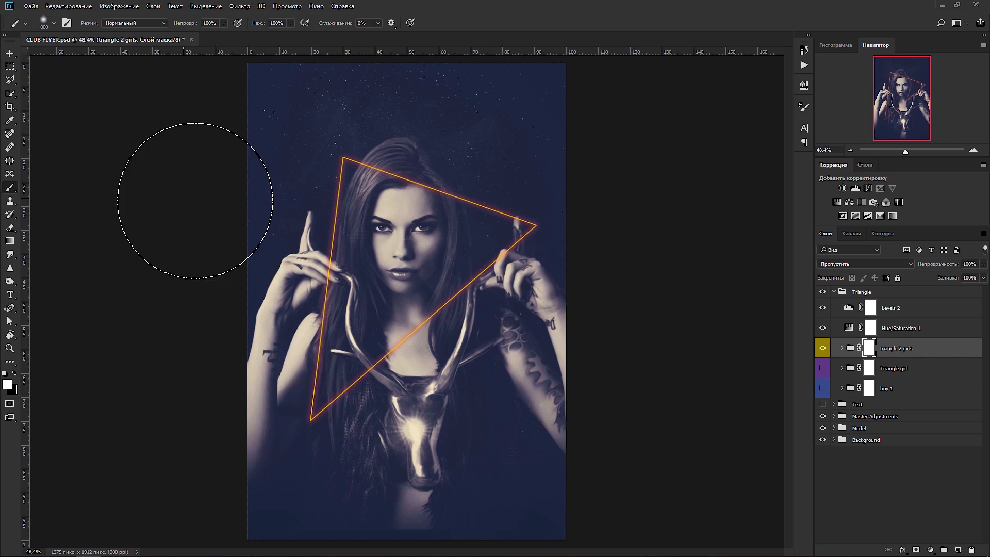
pyautogui.rightClick(280, 252)
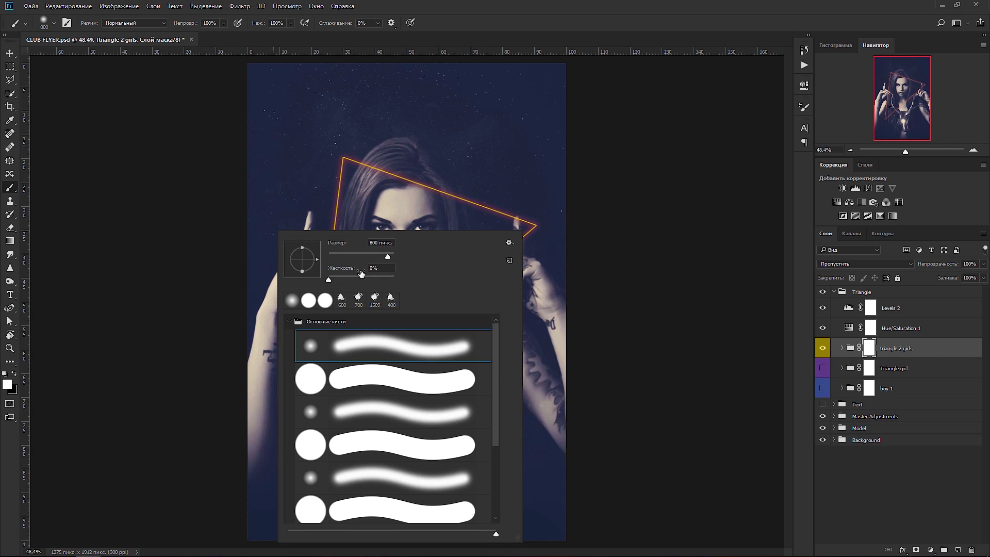
pyautogui.moveTo(368, 256); pyautogui.dragTo(346, 254)
pyautogui.click(242, 261)
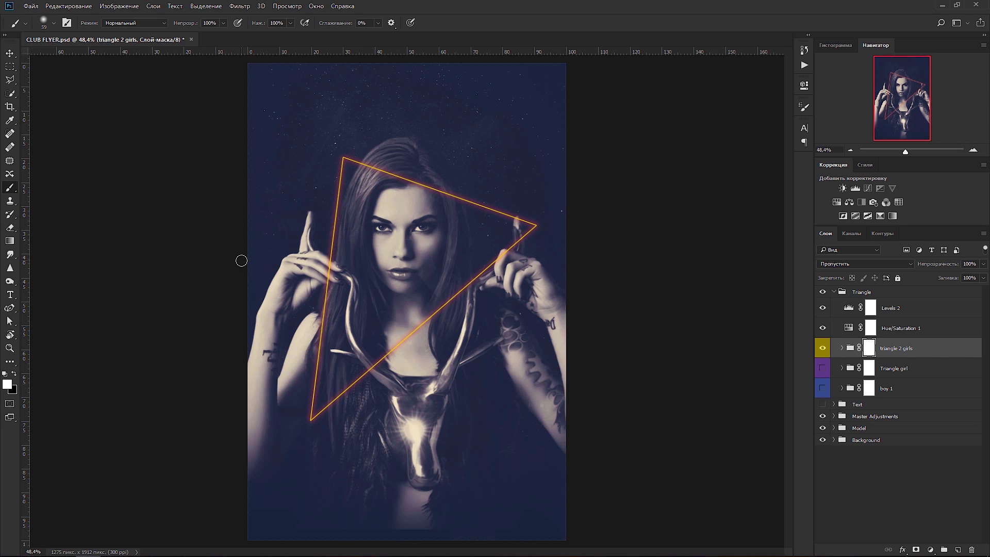
pyautogui.scroll(5, 317, 281)
pyautogui.scroll(2, 317, 281)
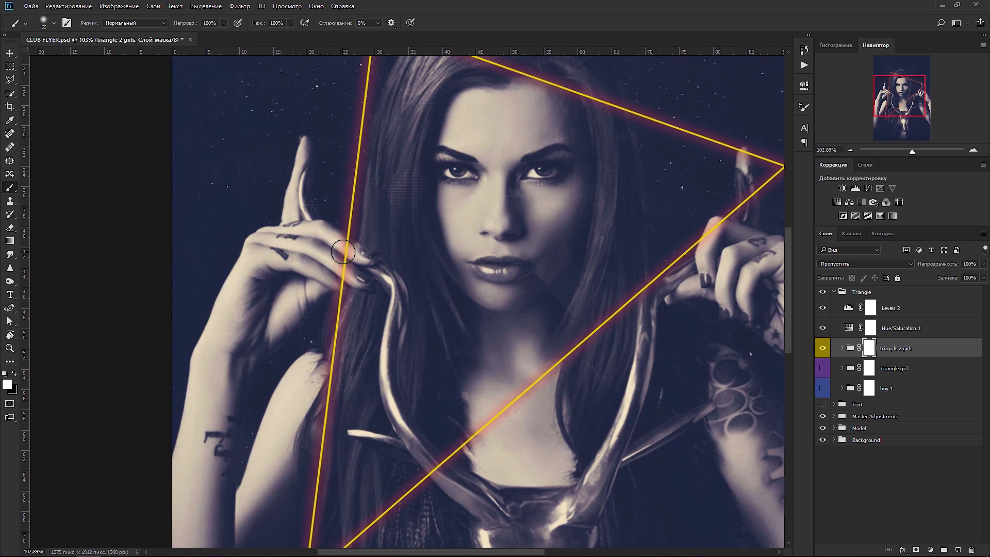
# - Paint black on the orange triangle's mask to hide it over the fingers and hair
pyautogui.click(13, 373)
pyautogui.moveTo(343, 253); pyautogui.dragTo(339, 278)
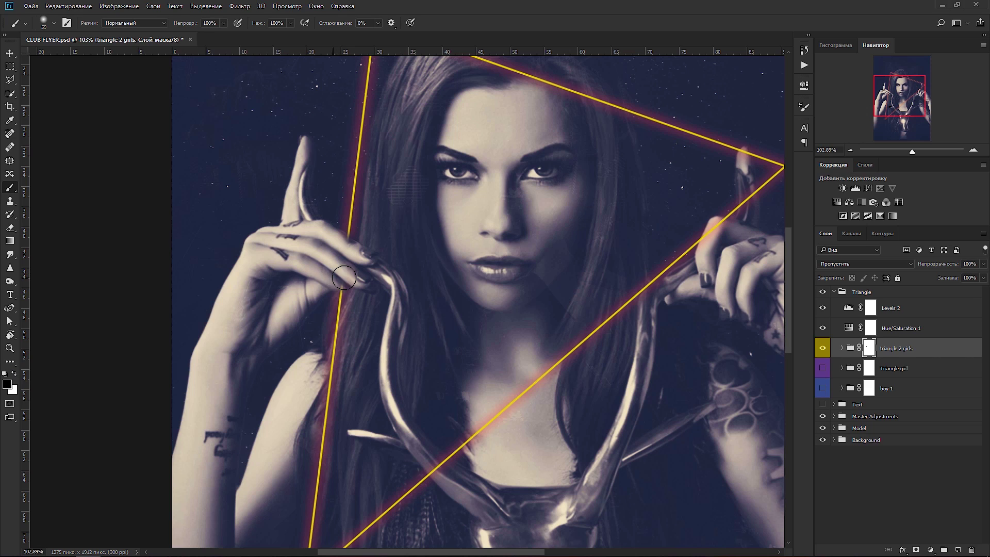
pyautogui.press('[')
pyautogui.press('[')
pyautogui.press('[')
pyautogui.press('[')
pyautogui.press('[')
pyautogui.moveTo(440, 175); pyautogui.dragTo(433, 266)
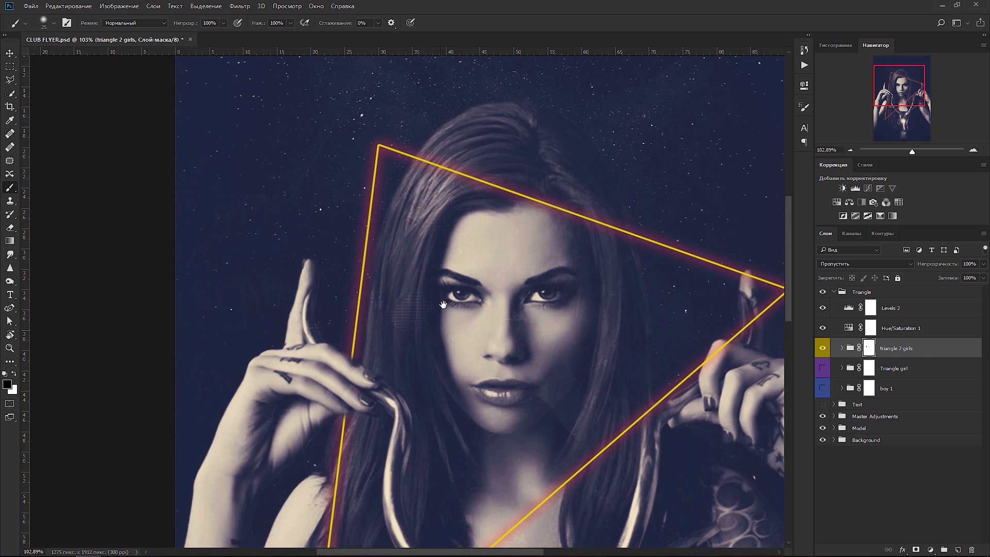
pyautogui.moveTo(423, 125); pyautogui.dragTo(619, 200)
pyautogui.press(']')
pyautogui.press(']')
pyautogui.press(']')
pyautogui.press('[')
pyautogui.press('[')
pyautogui.press('[')
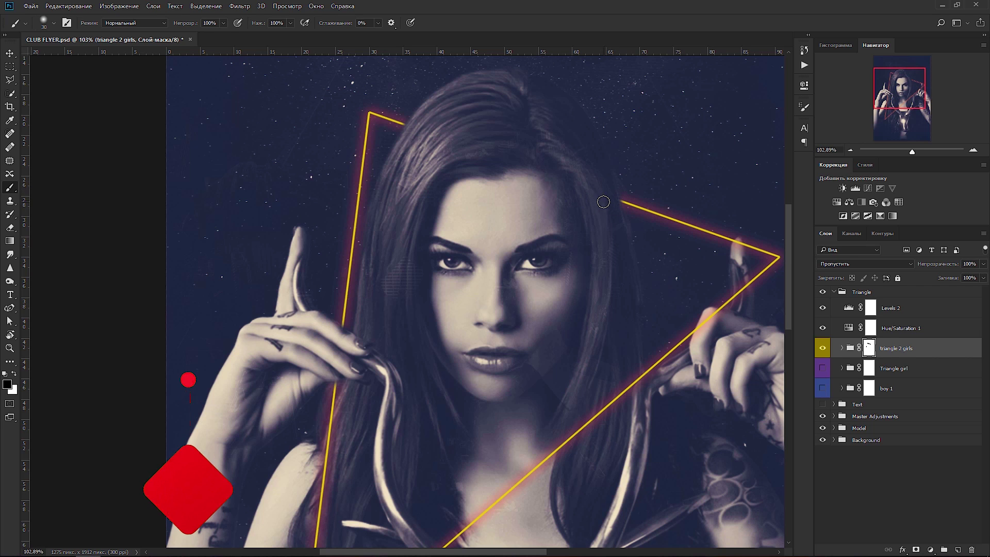
# - With a 20 px black brush, hide the orange line where it crosses the antler
pyautogui.moveTo(729, 272); pyautogui.dragTo(701, 266)
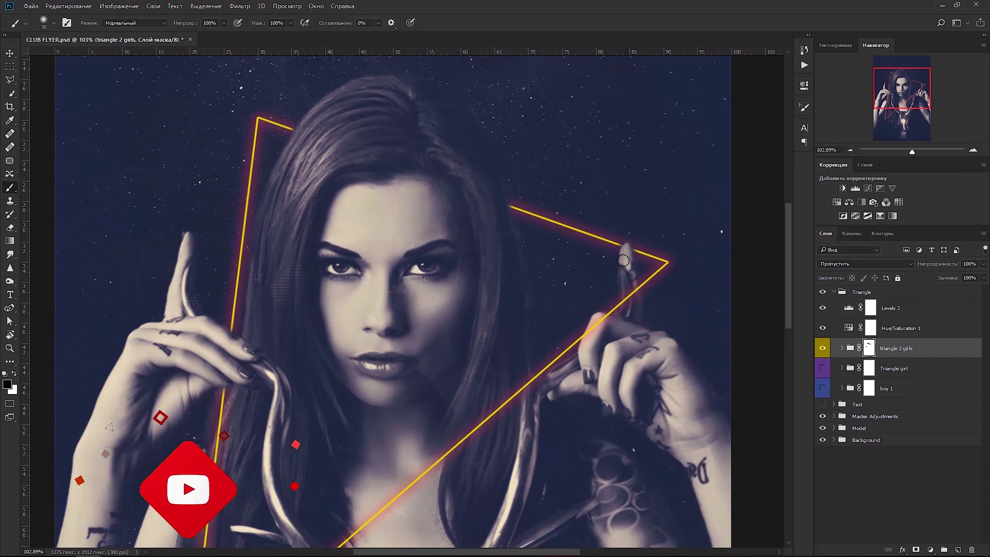
pyautogui.scroll(3, 701, 266)
pyautogui.press('[')
pyautogui.press('x')
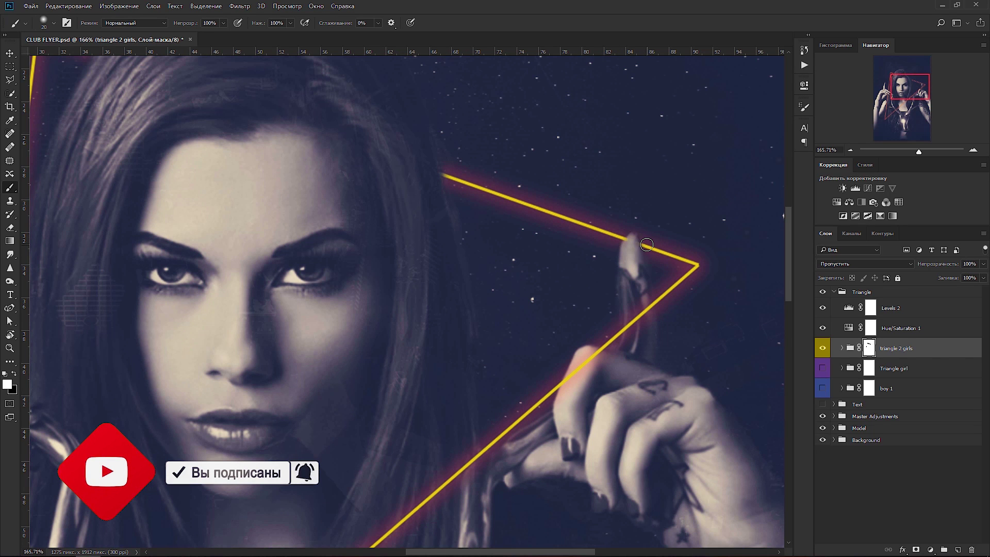
pyautogui.moveTo(154, 536); pyautogui.dragTo(390, 201)
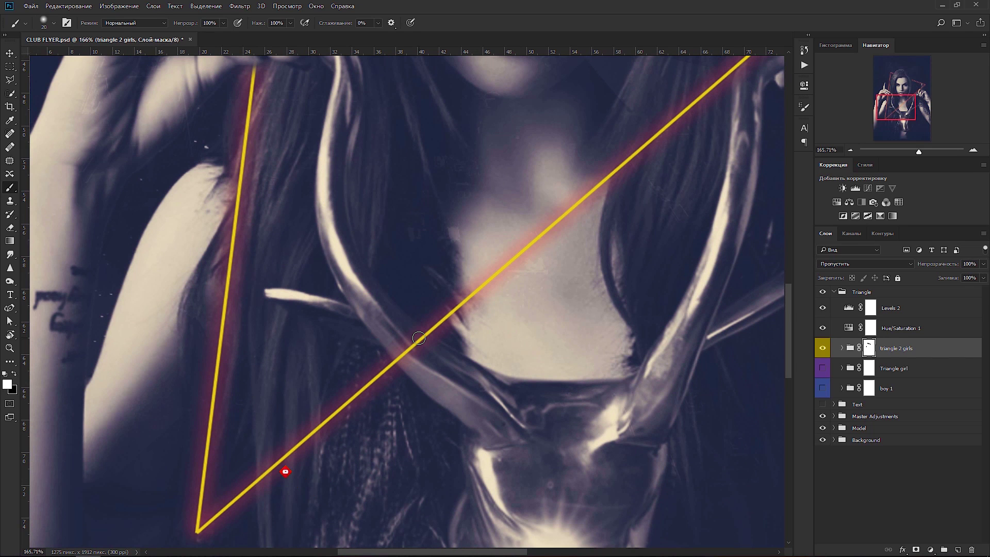
pyautogui.press('x')
pyautogui.moveTo(419, 338); pyautogui.dragTo(396, 351)
pyautogui.scroll(-3, 415, 366)
pyautogui.scroll(-2, 417, 361)
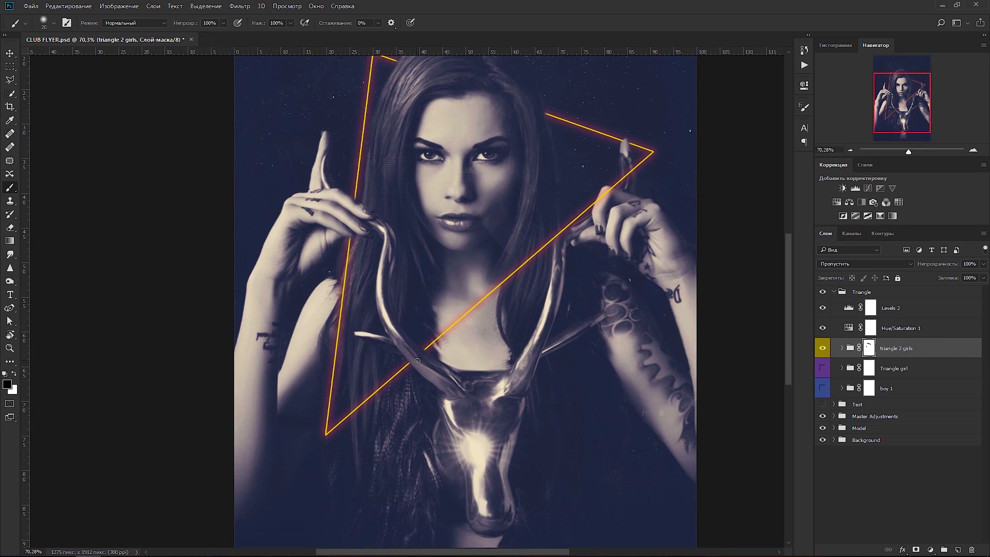
pyautogui.scroll(4, 319, 119)
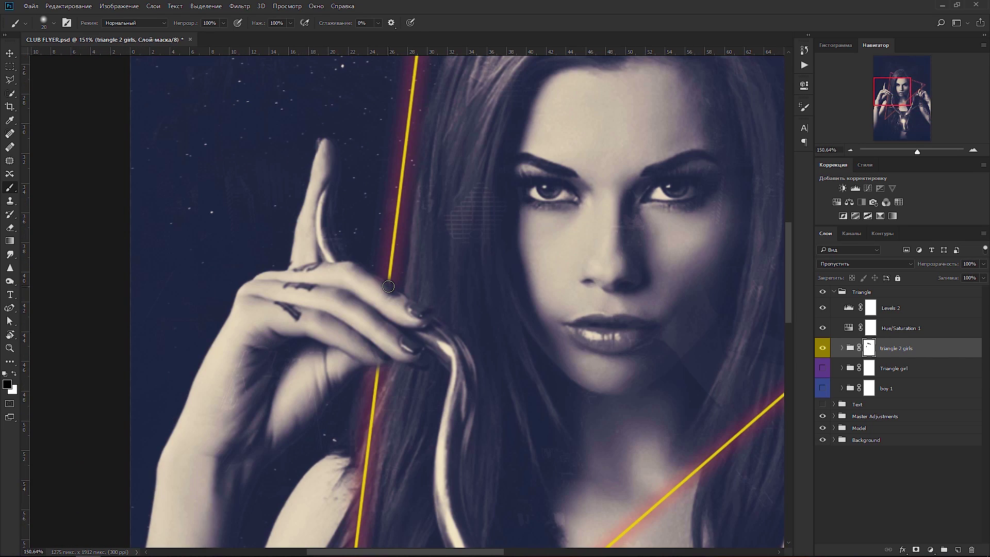
# - Mask the orange line over the left fingers and show the Triangle girl triangle again
pyautogui.press('x')
pyautogui.press('x')
pyautogui.moveTo(389, 289); pyautogui.dragTo(393, 309)
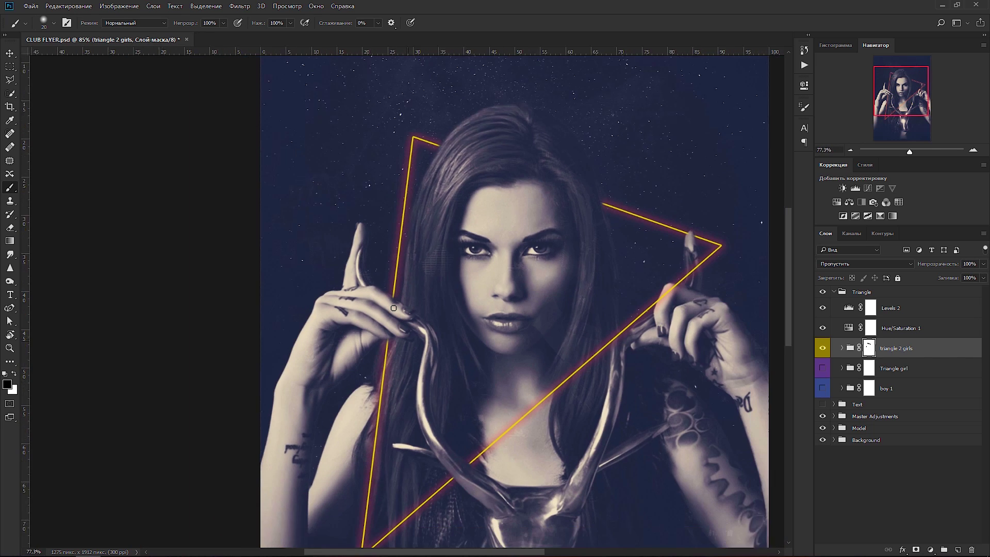
pyautogui.scroll(-3, 393, 308)
pyautogui.scroll(-1, 393, 307)
pyautogui.click(822, 369)
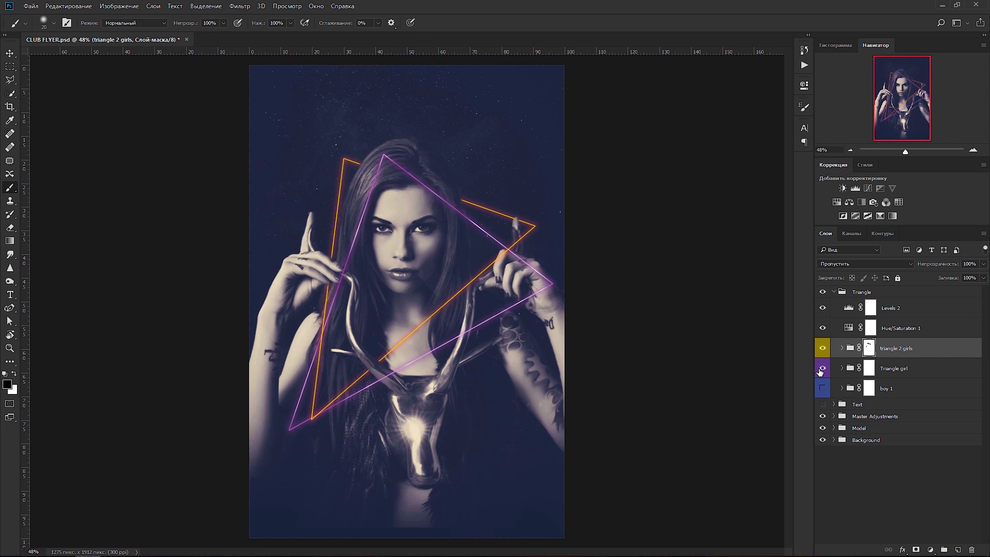
# - On the Triangle girl mask, paint out the purple line over the right hand and wrist
pyautogui.click(869, 368)
pyautogui.scroll(3, 312, 364)
pyautogui.scroll(2, 312, 364)
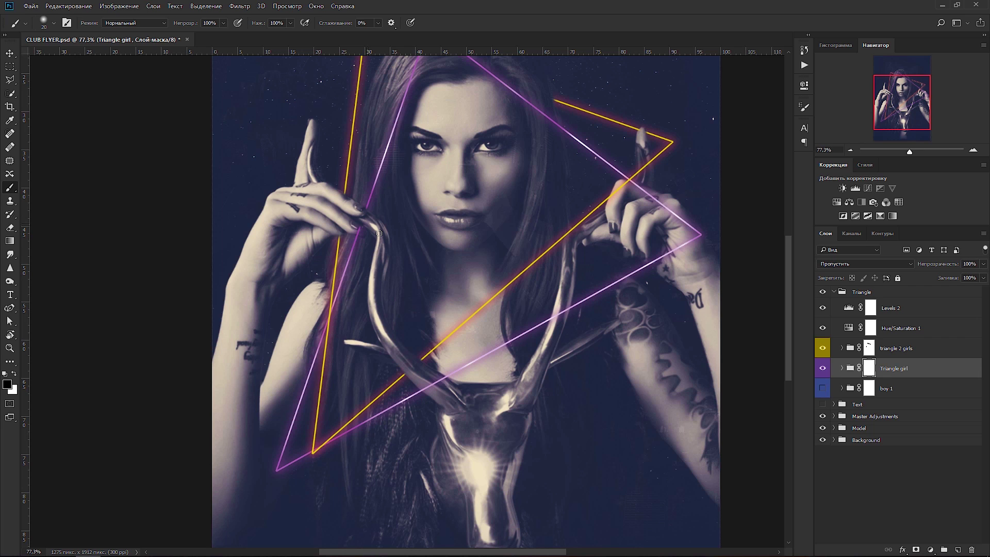
pyautogui.moveTo(651, 261); pyautogui.dragTo(630, 182)
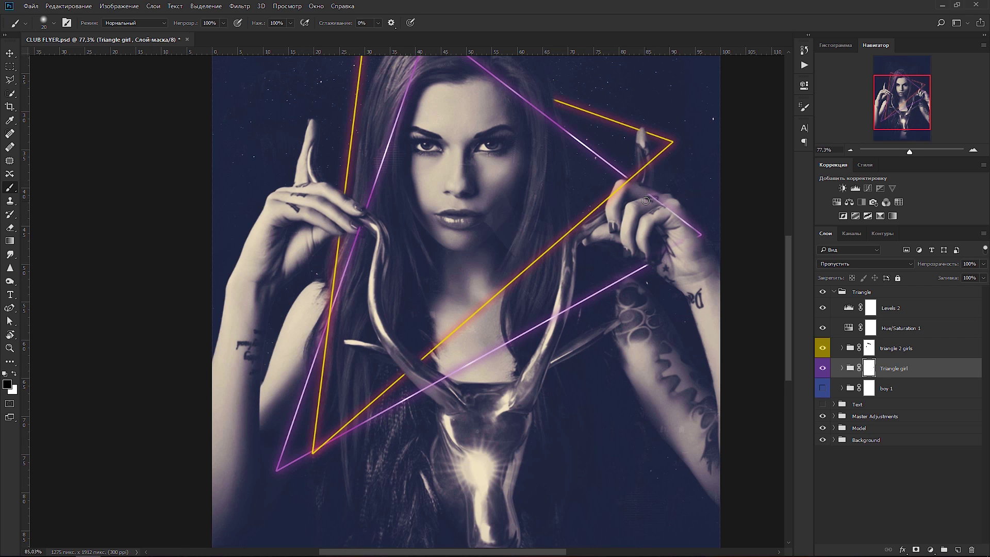
pyautogui.scroll(7, 646, 201)
pyautogui.press(']')
pyautogui.press(']')
pyautogui.press(']')
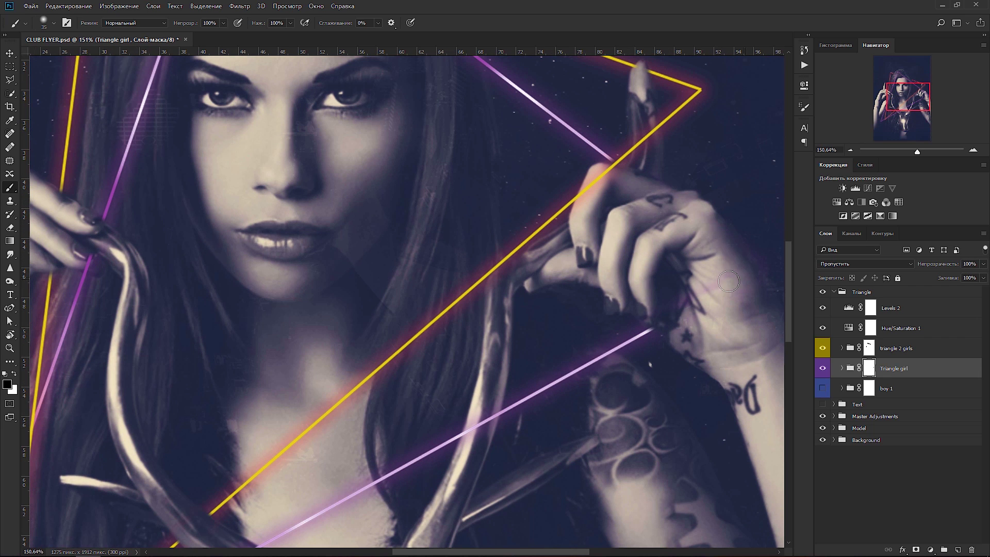
pyautogui.moveTo(729, 282); pyautogui.dragTo(623, 170)
# - Restore part of the purple line over the wrist with a 20 px white brush, then fit the flyer on screen
pyautogui.press('x')
pyautogui.press('[')
pyautogui.press('[')
pyautogui.press('[')
pyautogui.moveTo(692, 293); pyautogui.dragTo(742, 276)
pyautogui.press('x')
pyautogui.hotkey('ctrl', '0')
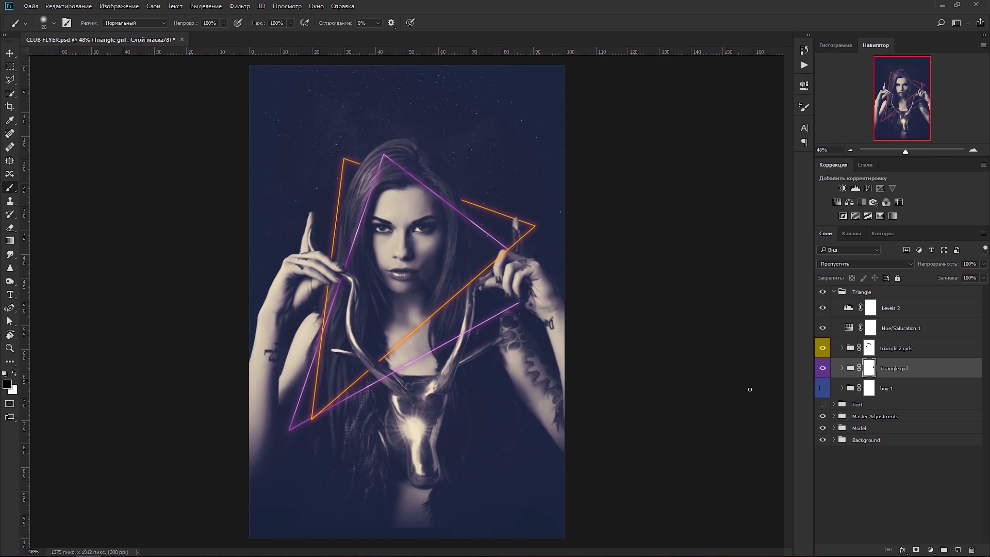
# - Show the boy 1 triangle and mask its purple line behind the antler tips
pyautogui.click(822, 388)
pyautogui.click(897, 388)
pyautogui.scroll(4, 469, 370)
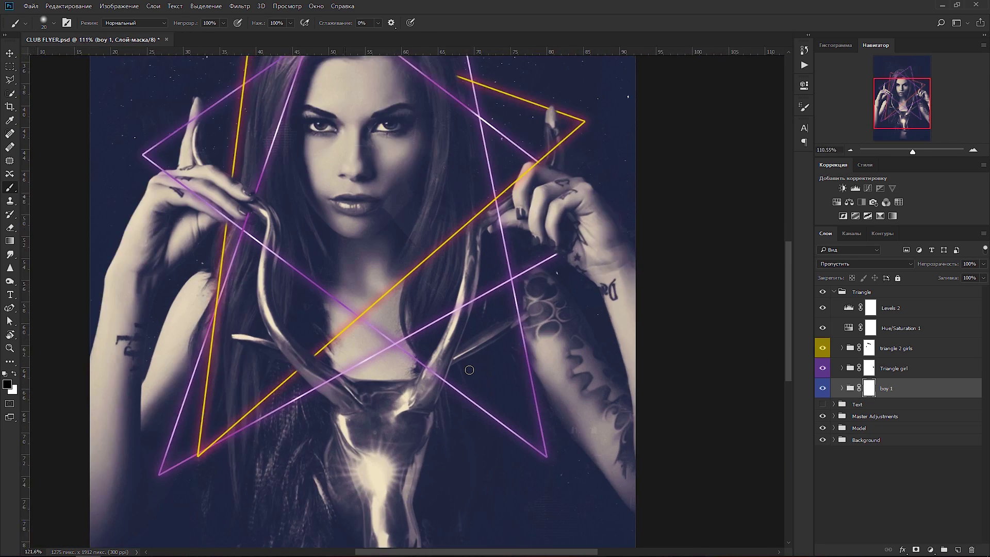
pyautogui.scroll(2, 469, 369)
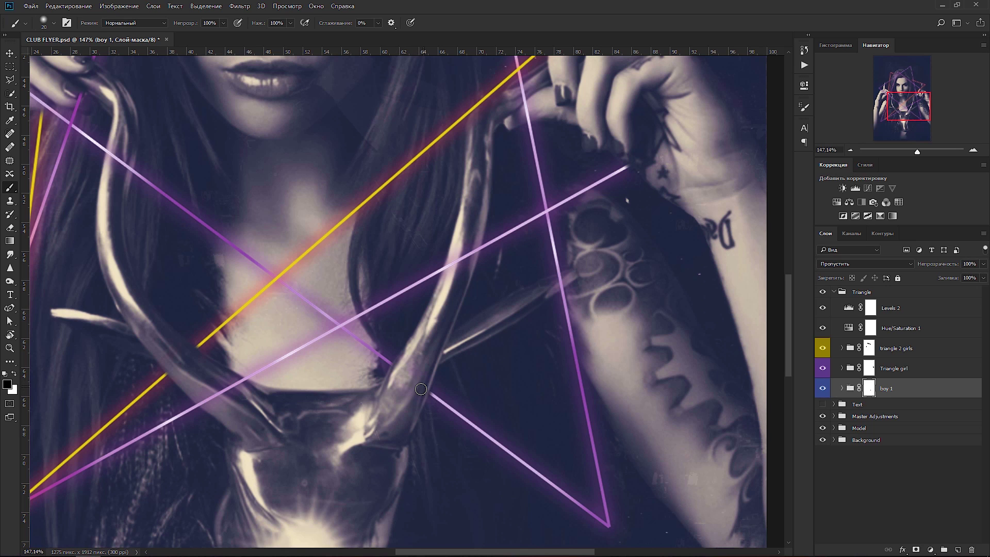
pyautogui.moveTo(566, 267); pyautogui.dragTo(556, 282)
pyautogui.press('x')
pyautogui.moveTo(541, 168); pyautogui.dragTo(567, 295)
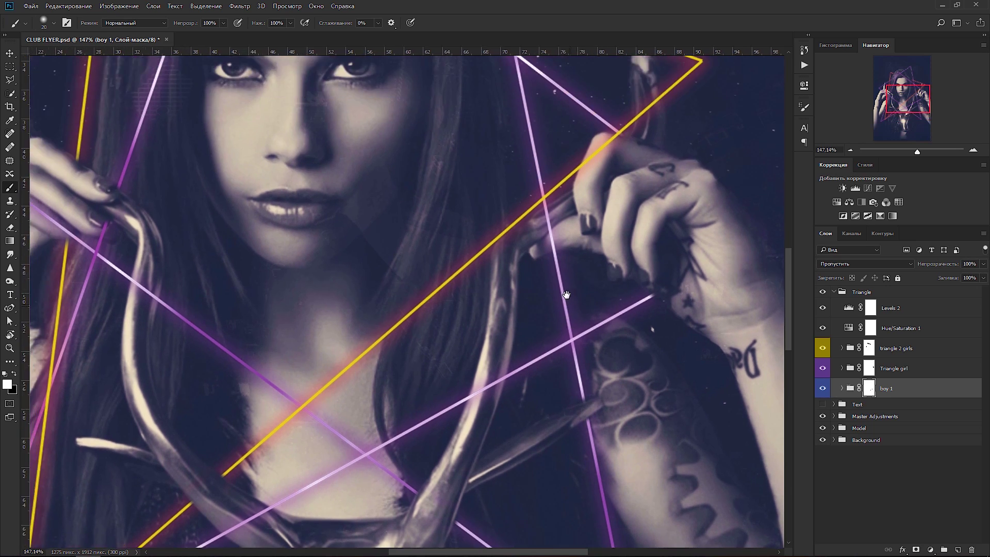
pyautogui.press('x')
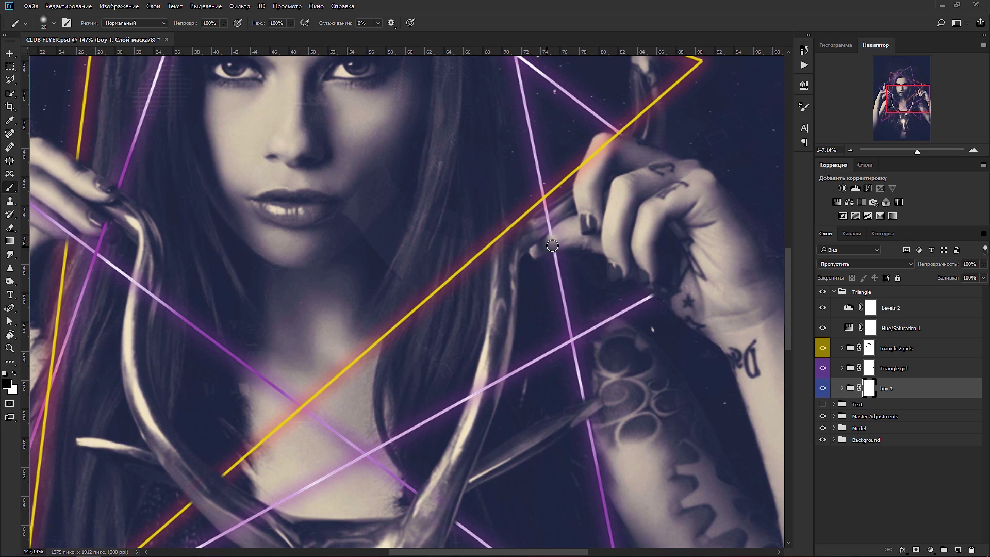
pyautogui.moveTo(552, 245)
pyautogui.mouseDown()
pyautogui.moveTo(548, 212)
pyautogui.moveTo(551, 244)
pyautogui.mouseUp()
# - Hide the boy 1 line over the raised finger and the left hand
pyautogui.moveTo(464, 182)
pyautogui.mouseDown()
pyautogui.moveTo(472, 270)
pyautogui.moveTo(665, 258)
pyautogui.mouseUp()
pyautogui.moveTo(345, 245); pyautogui.dragTo(355, 233)
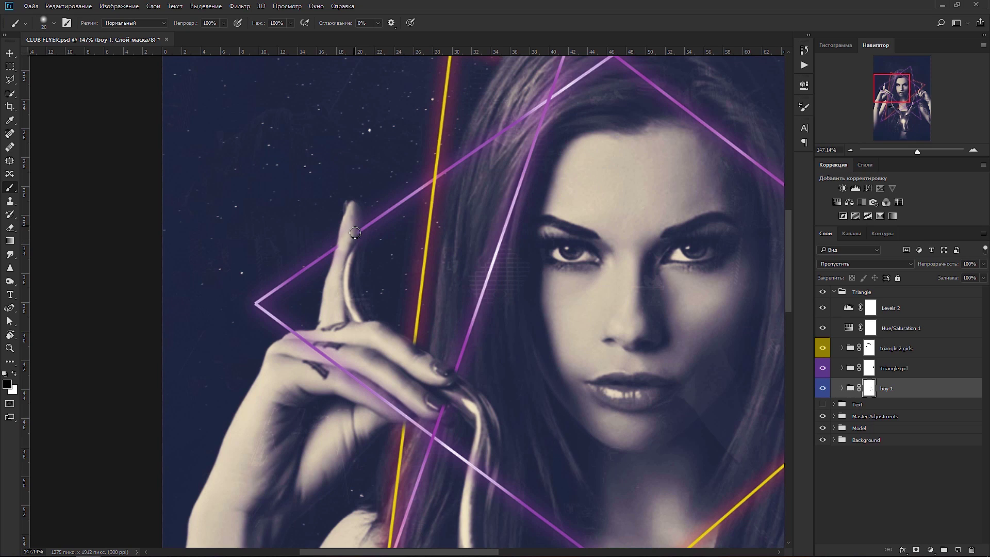
pyautogui.moveTo(319, 364)
pyautogui.mouseDown()
pyautogui.moveTo(291, 334)
pyautogui.moveTo(407, 415)
pyautogui.mouseUp()
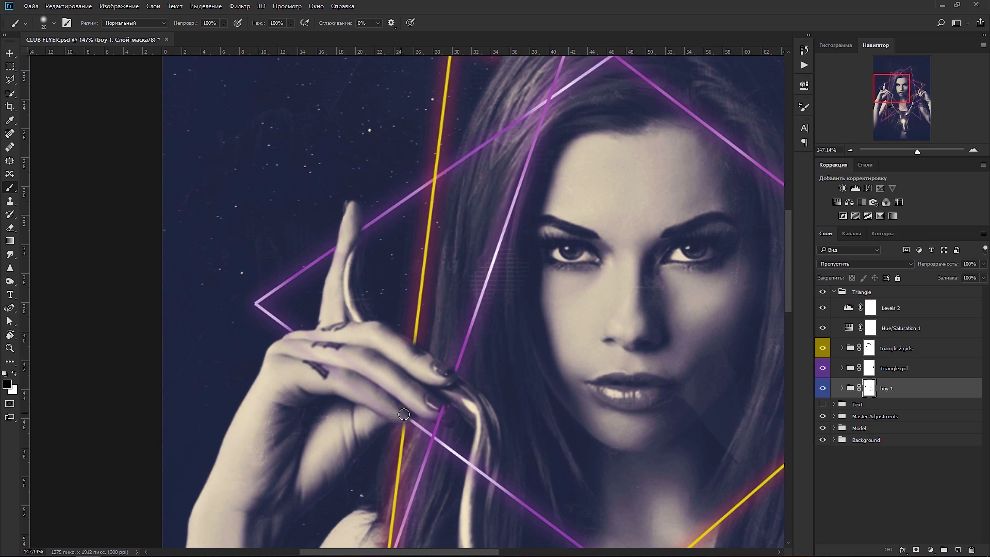
pyautogui.scroll(-3, 410, 288)
pyautogui.scroll(-3, 421, 322)
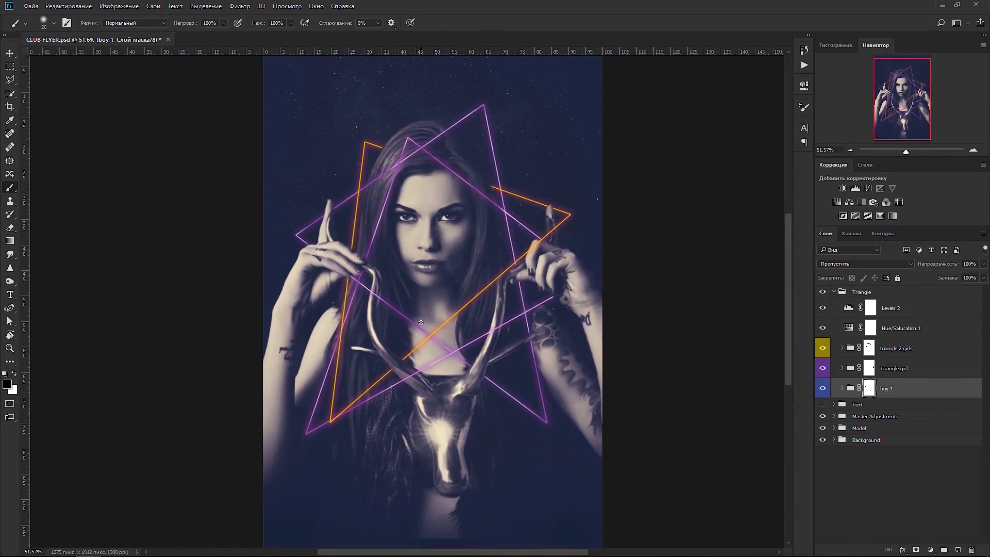